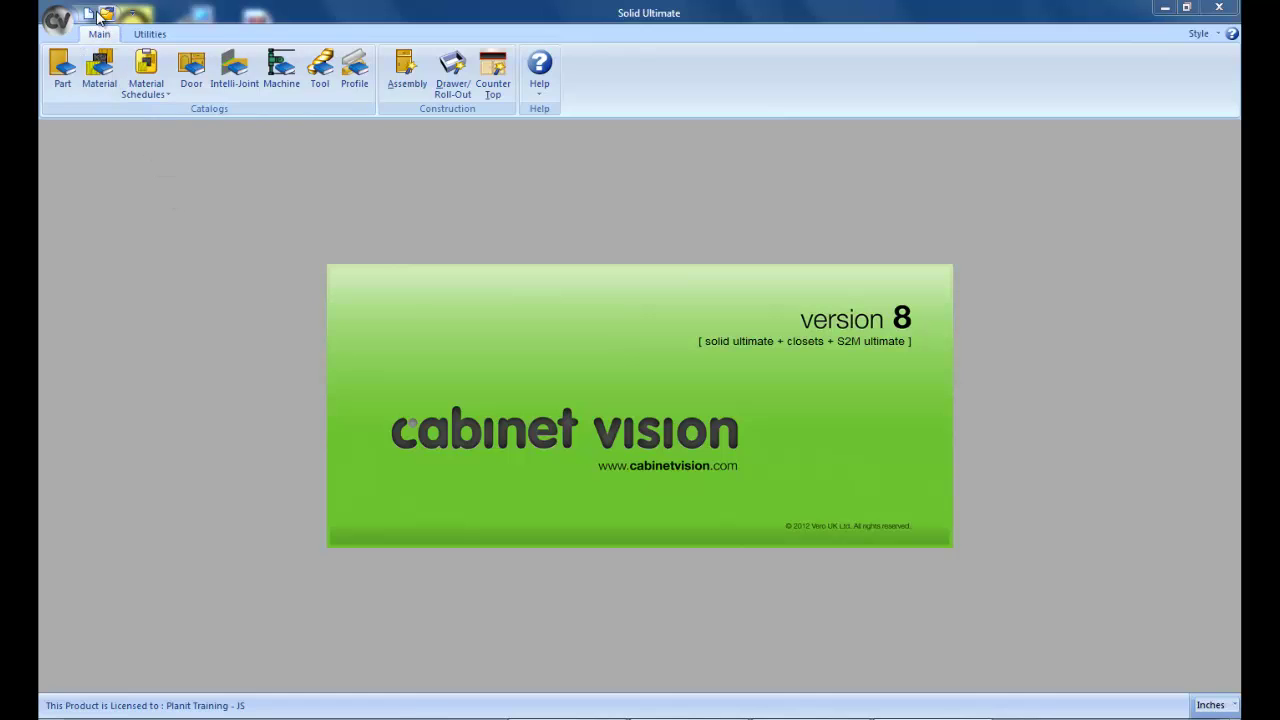
Step: Create a new job, reviewing the default cabinet construction and material schedules and keeping them
{"action": "left_click", "coordinate": [87, 13]}
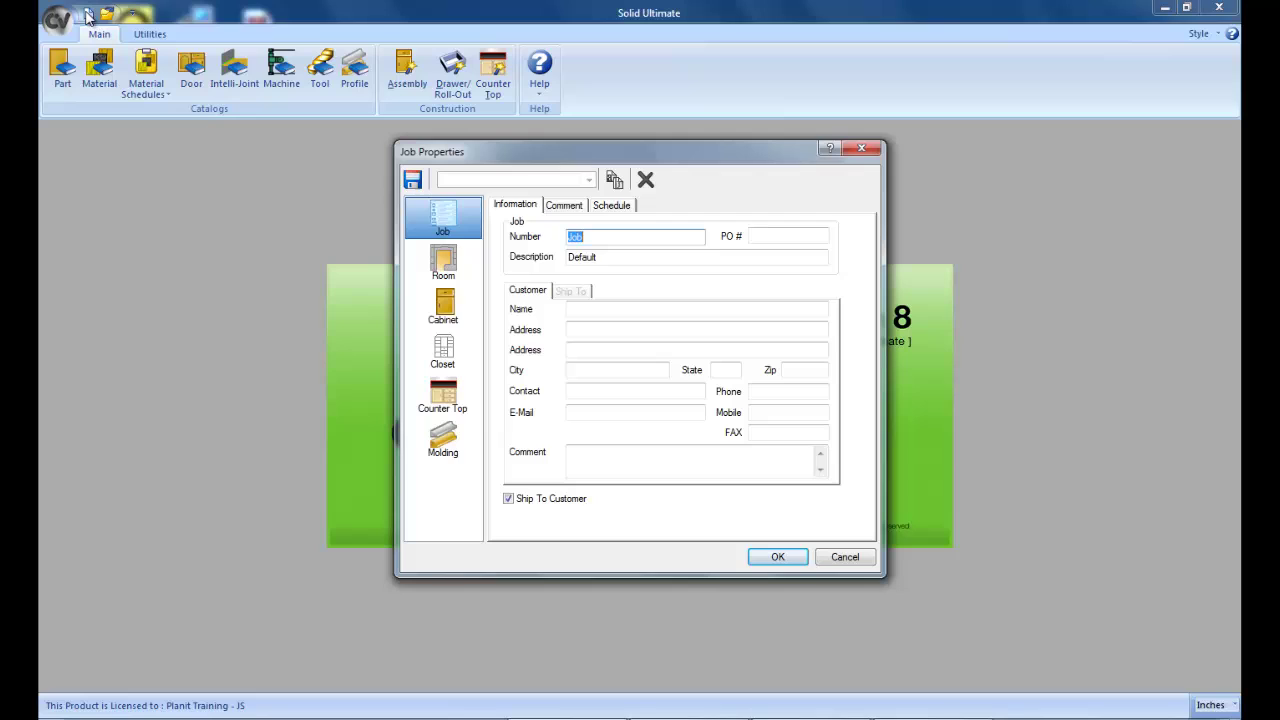
{"action": "left_click", "coordinate": [462, 312]}
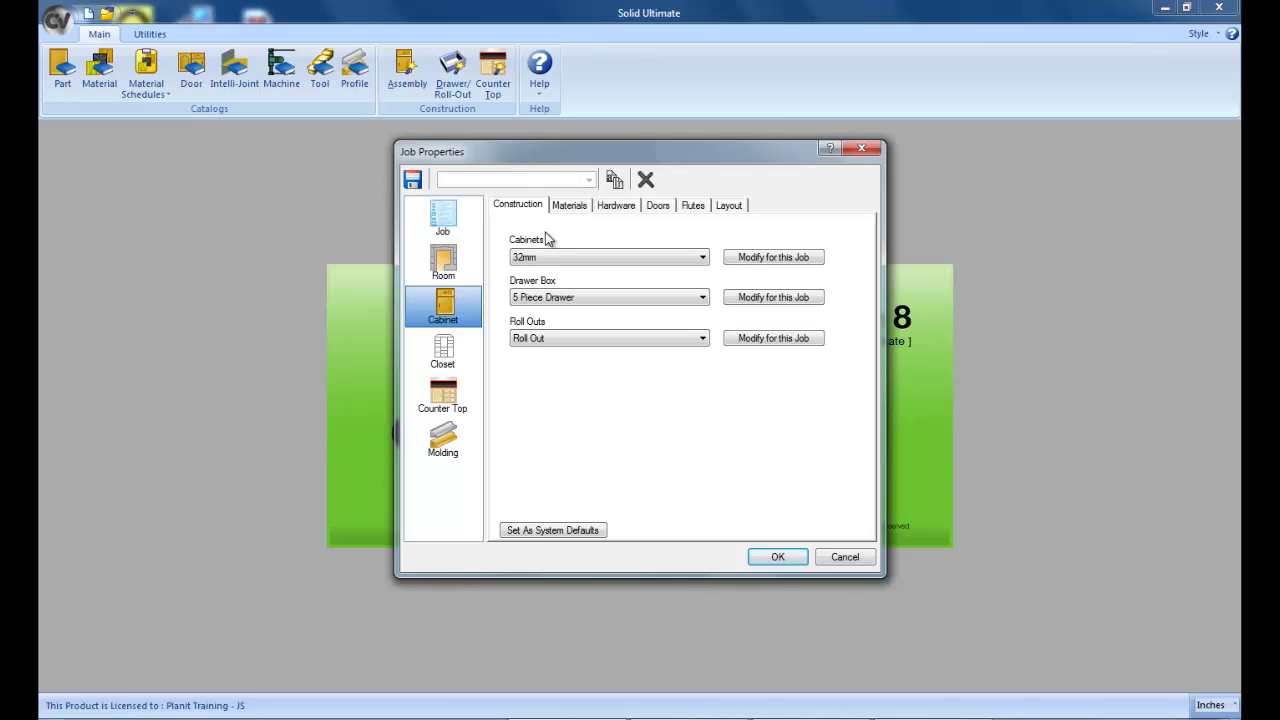
{"action": "left_click", "coordinate": [563, 207]}
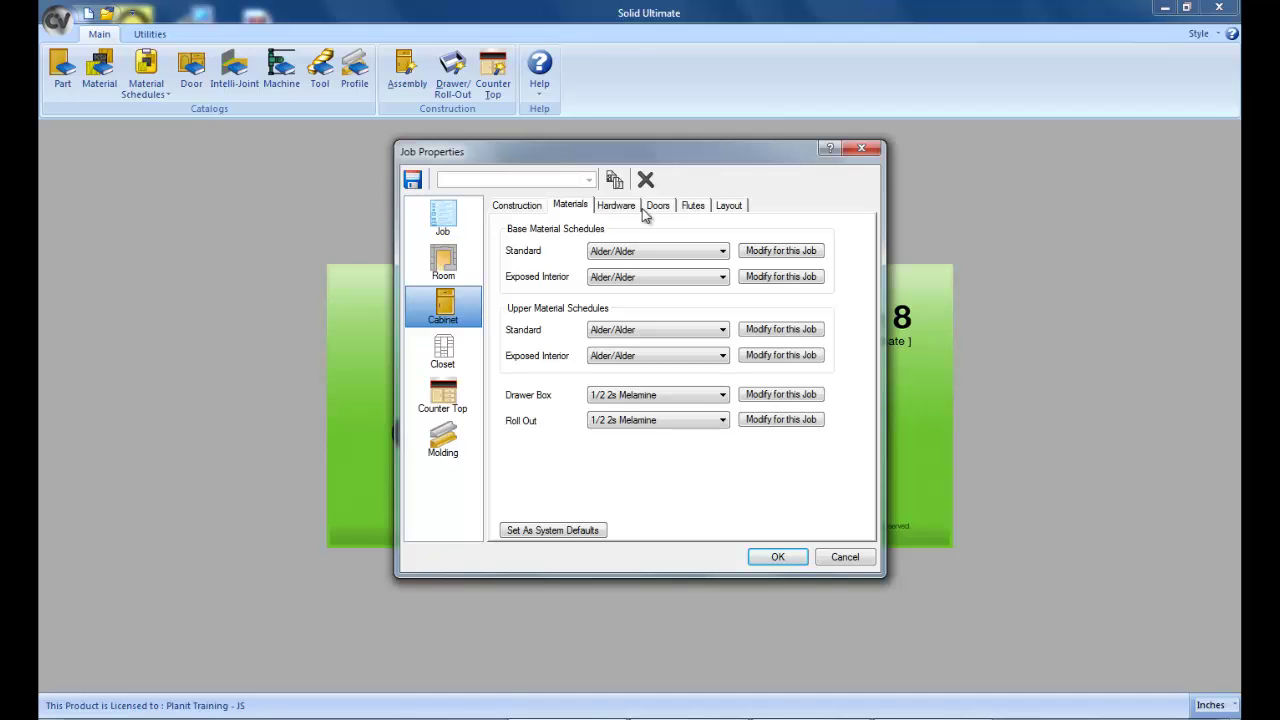
{"action": "left_click", "coordinate": [760, 564]}
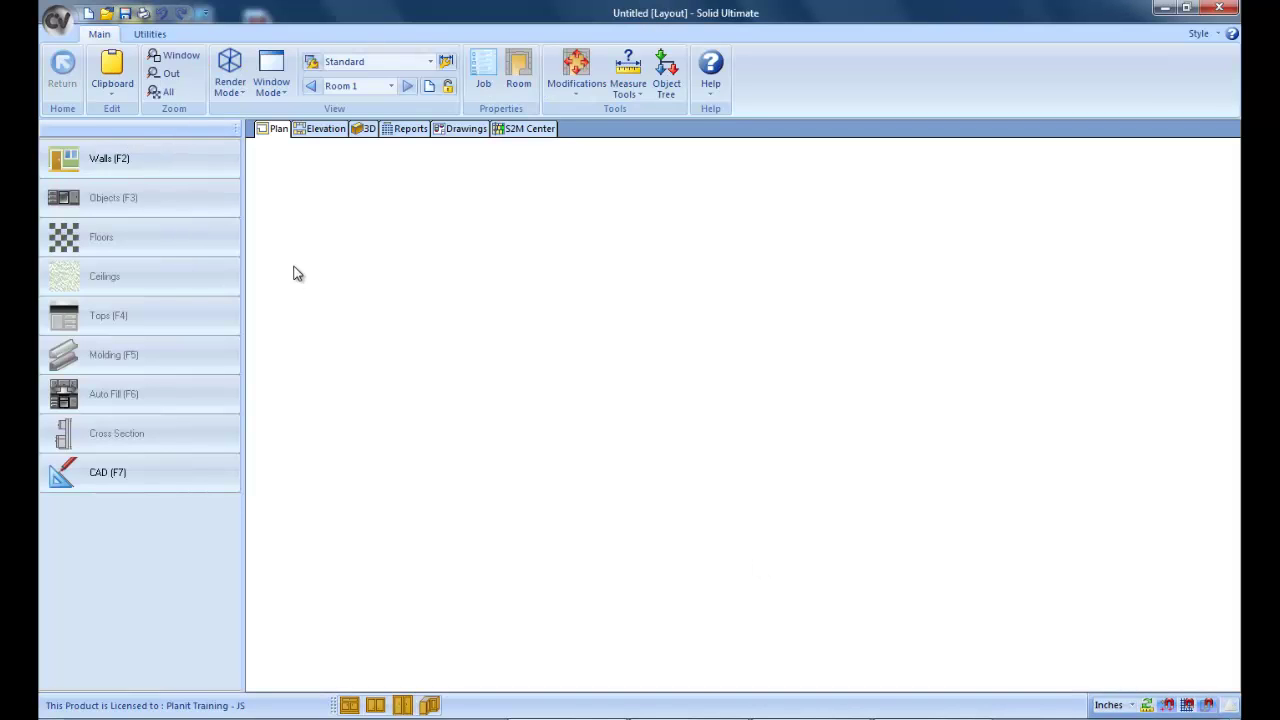
Step: Draw one straight horizontal wall about 81 inches long in the plan and return to the room layout
{"action": "left_click", "coordinate": [210, 159]}
{"action": "left_click", "coordinate": [330, 236]}
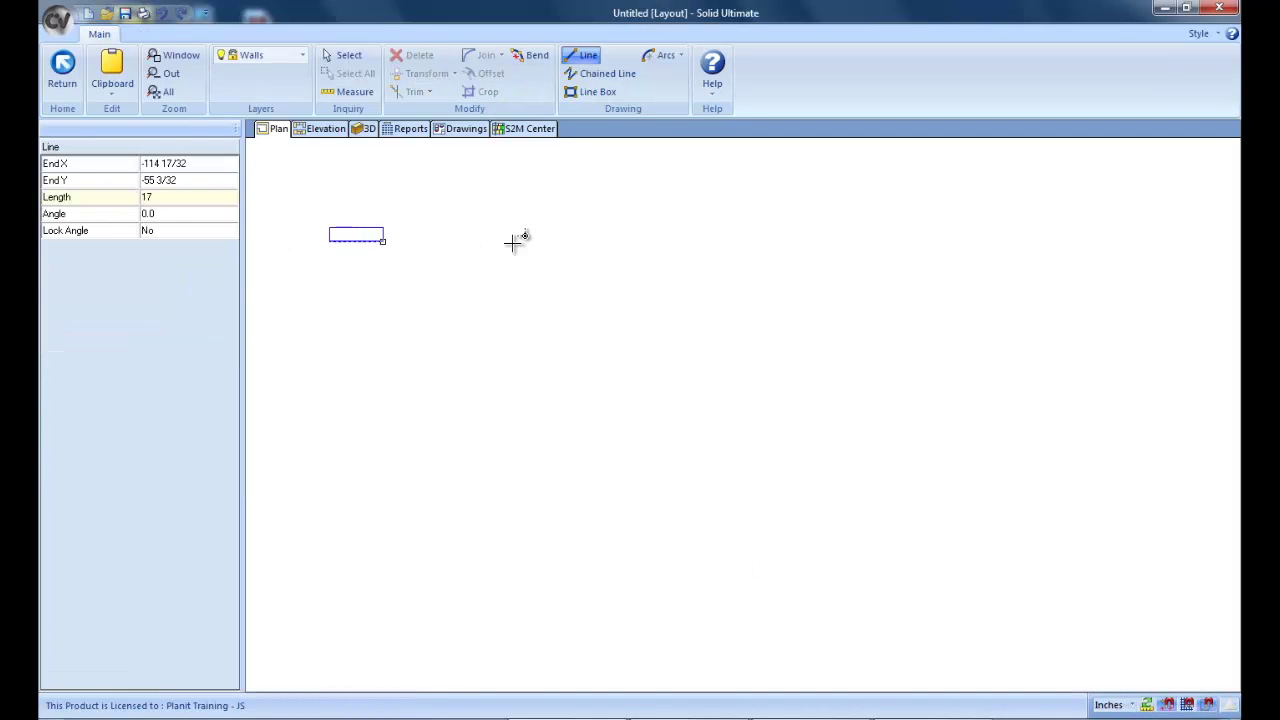
{"action": "left_click", "coordinate": [585, 240]}
{"action": "right_click", "coordinate": [508, 237]}
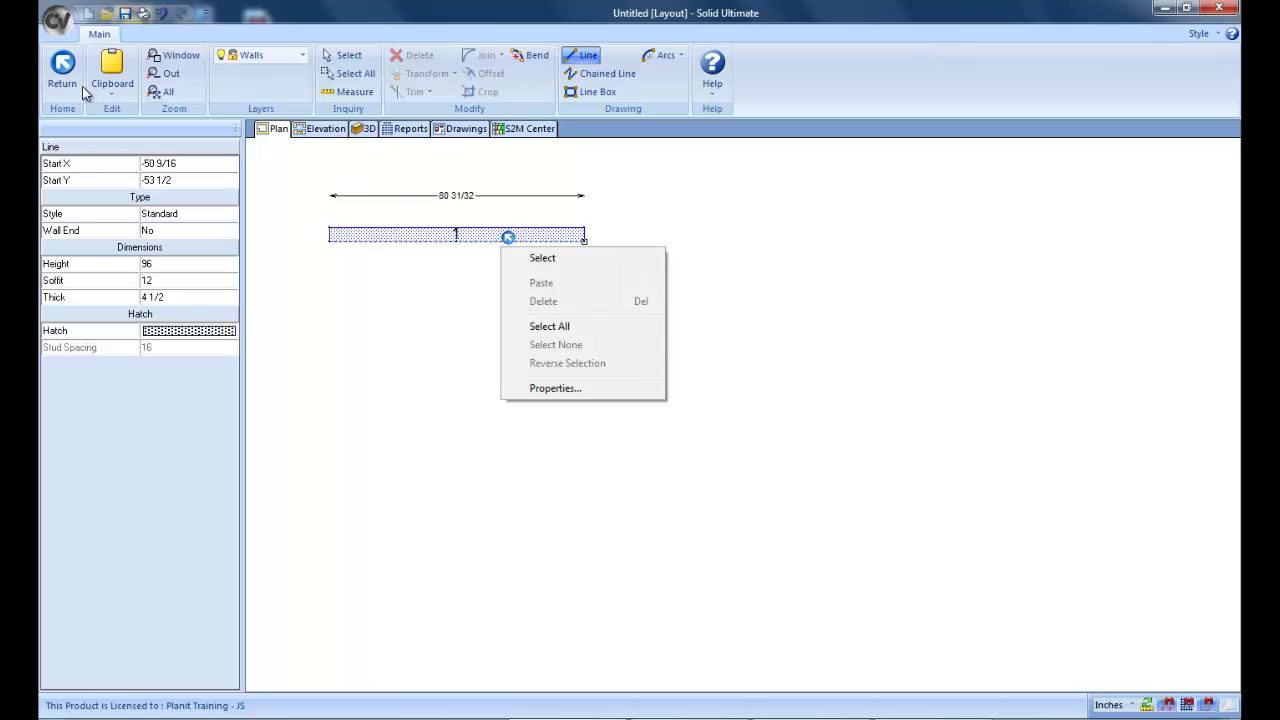
{"action": "left_click", "coordinate": [58, 65]}
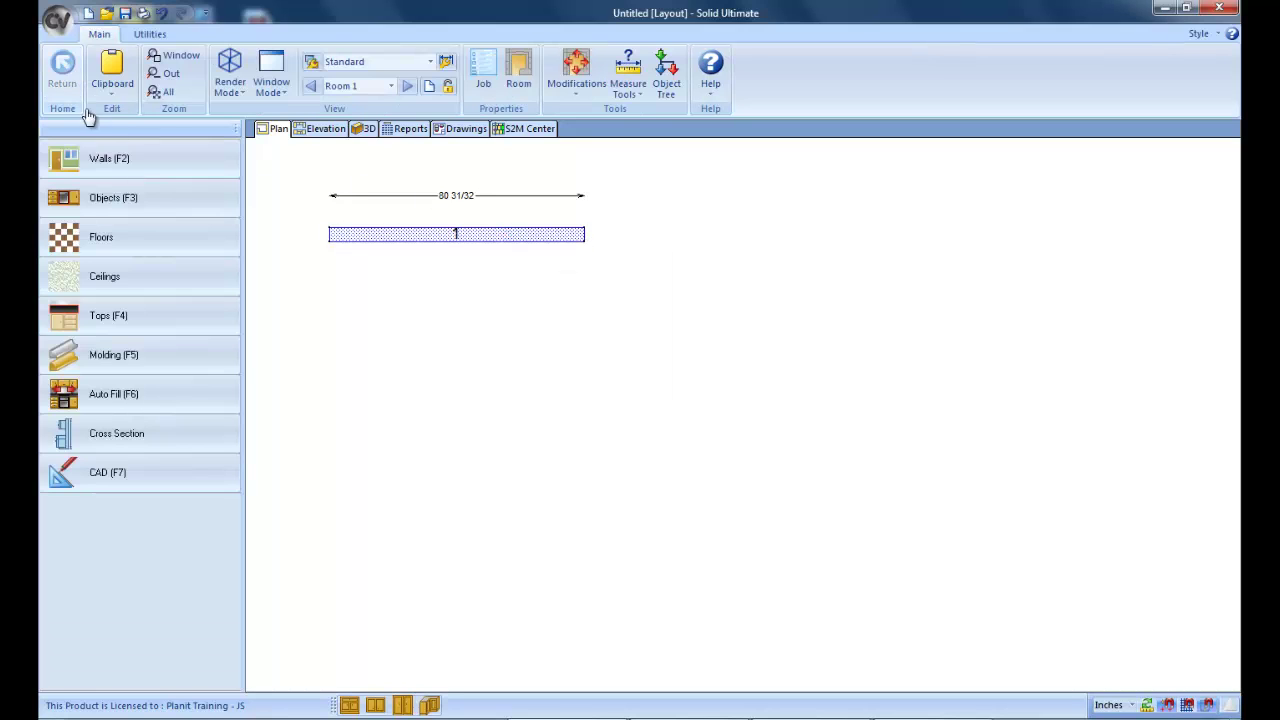
Step: Place a 30-inch-wide Std Base cabinet against the wall, about 12 inches from the wall's left end
{"action": "left_click", "coordinate": [349, 704]}
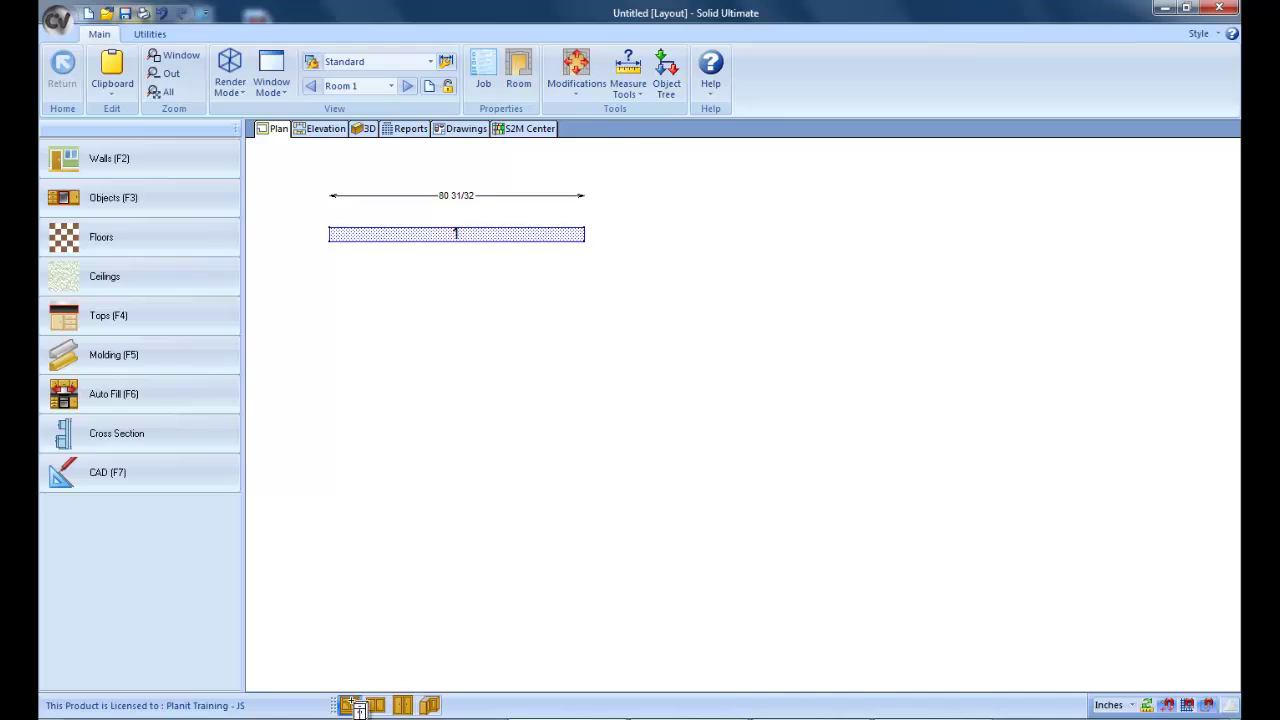
{"action": "left_click", "coordinate": [422, 280]}
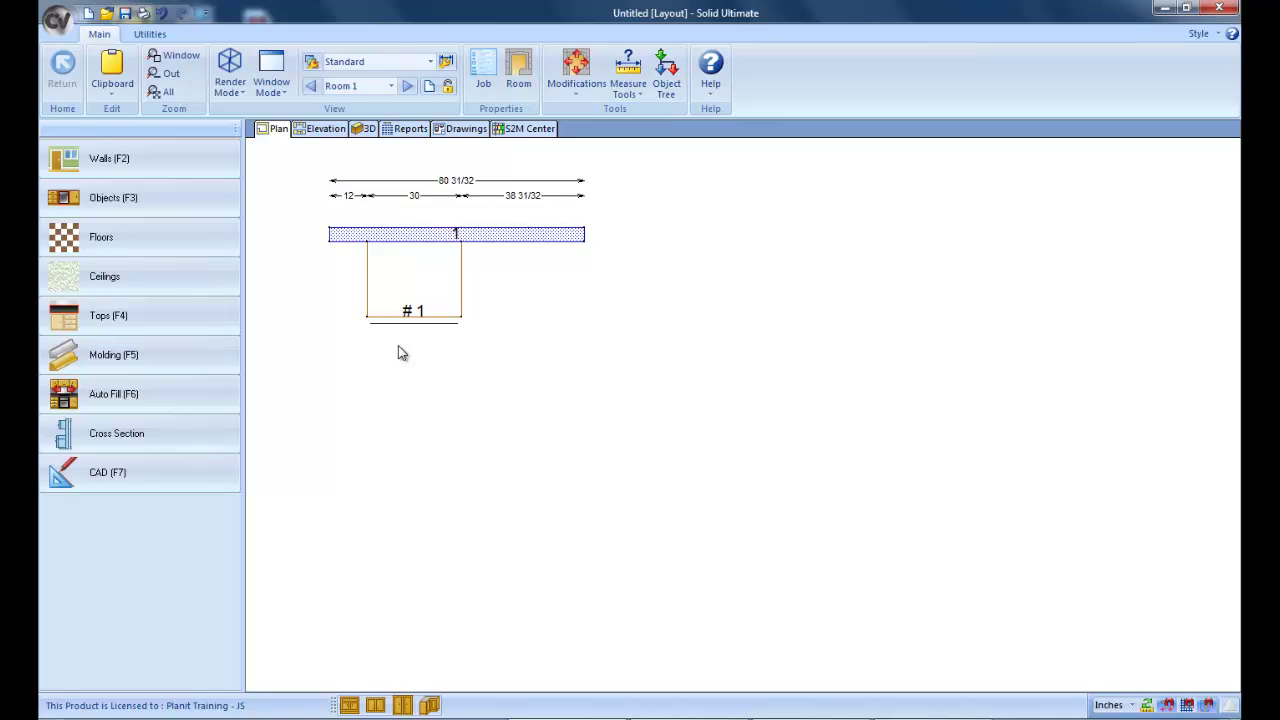
Step: Open the base cabinet for editing and change its cabinet construction method to Face Frame
{"action": "mouse_move", "coordinate": [405, 282]}
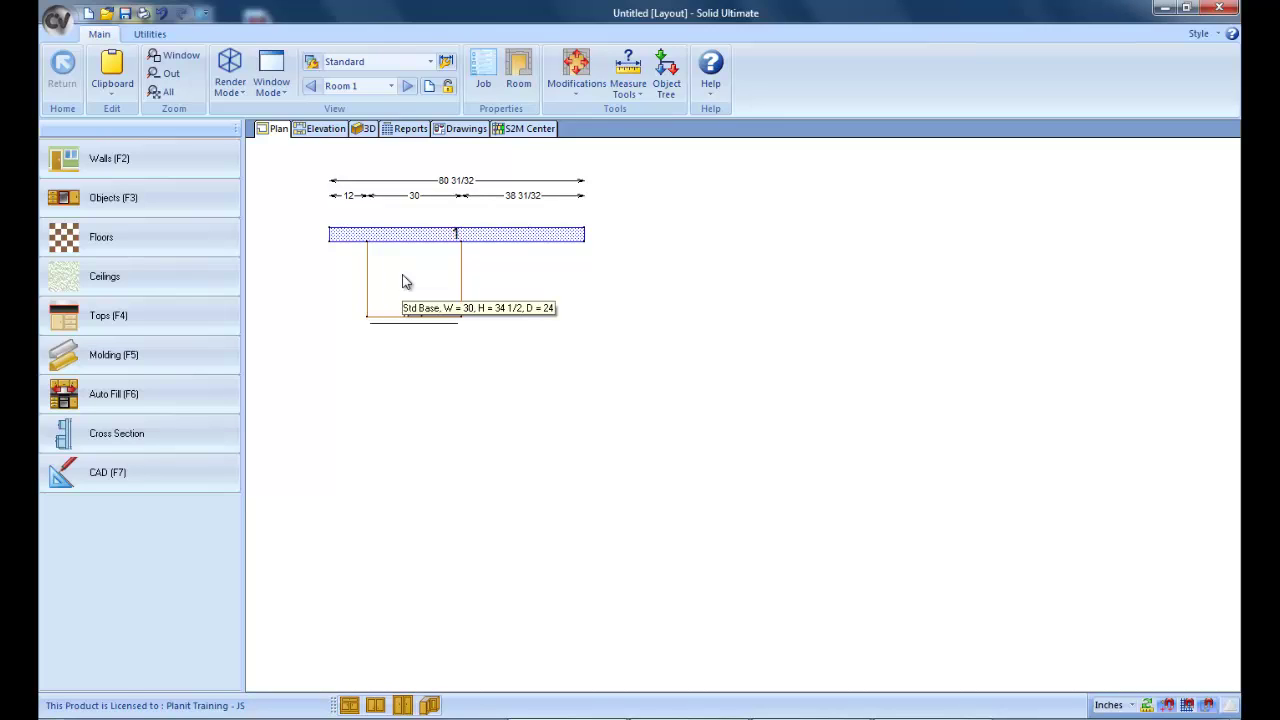
{"action": "left_click", "coordinate": [405, 282]}
{"action": "double_click", "coordinate": [405, 282]}
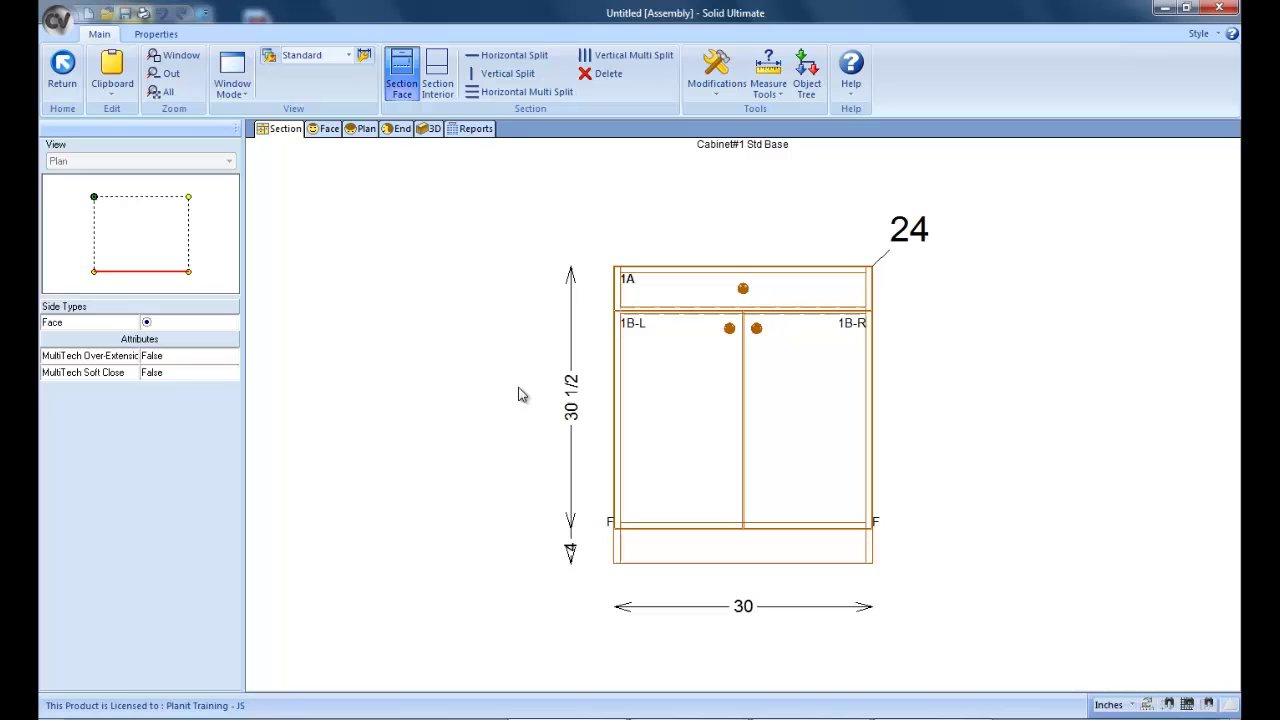
{"action": "left_click", "coordinate": [158, 35]}
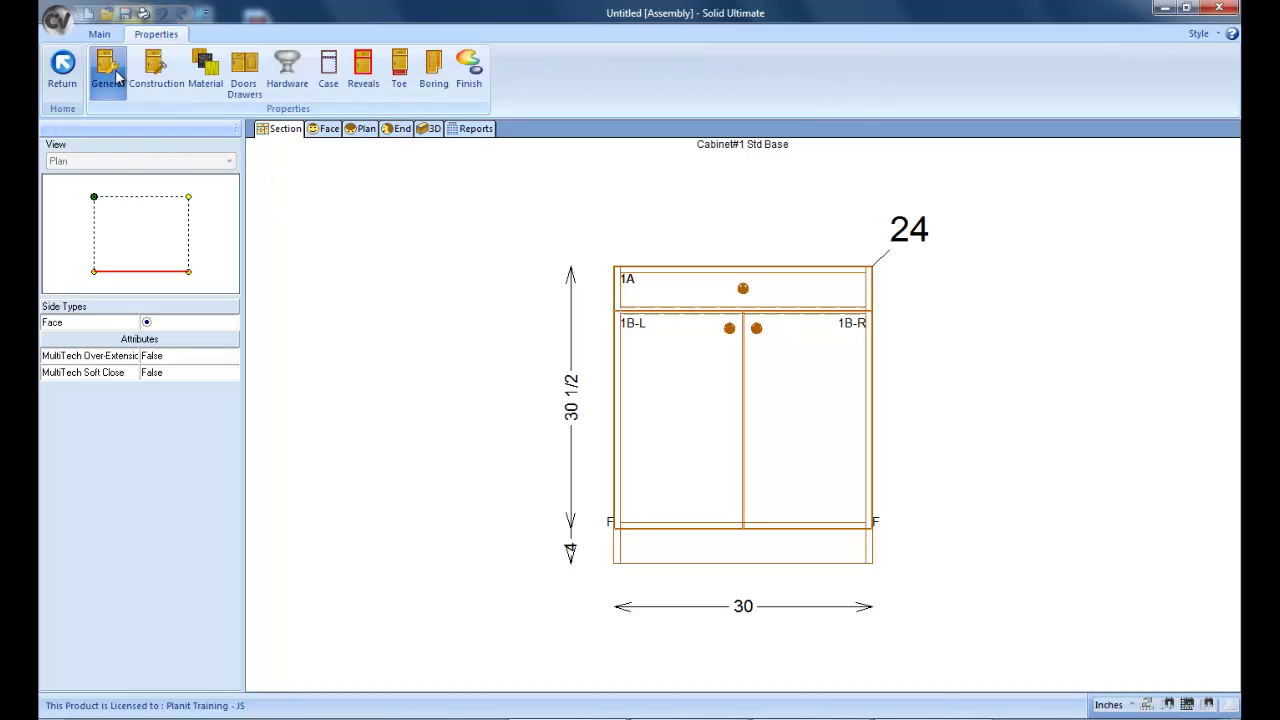
{"action": "left_click", "coordinate": [160, 77]}
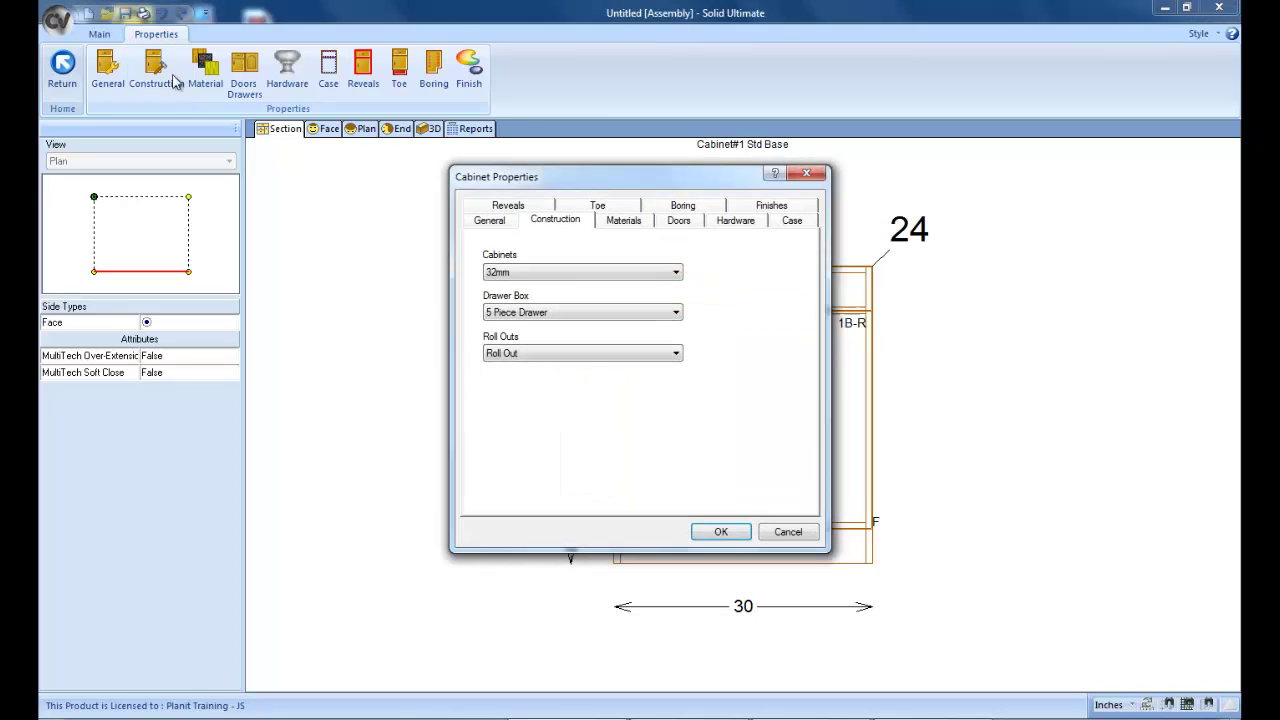
{"action": "left_click", "coordinate": [677, 276]}
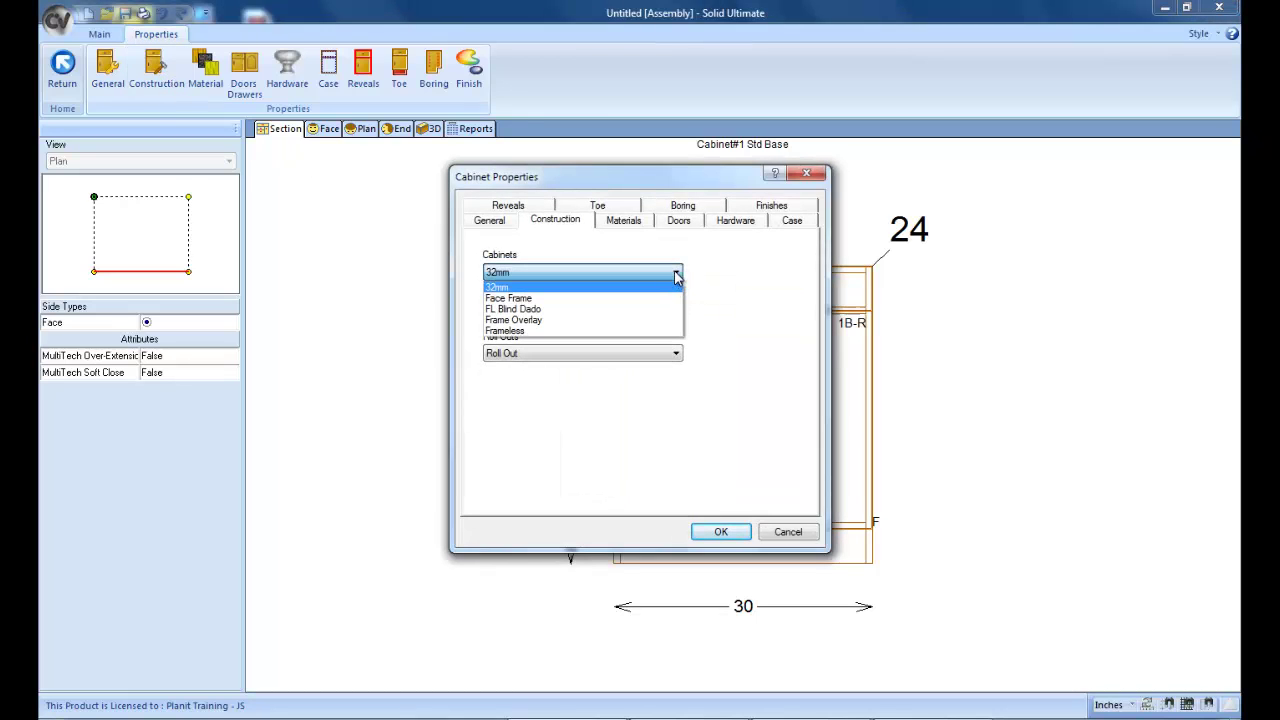
{"action": "left_click", "coordinate": [660, 299]}
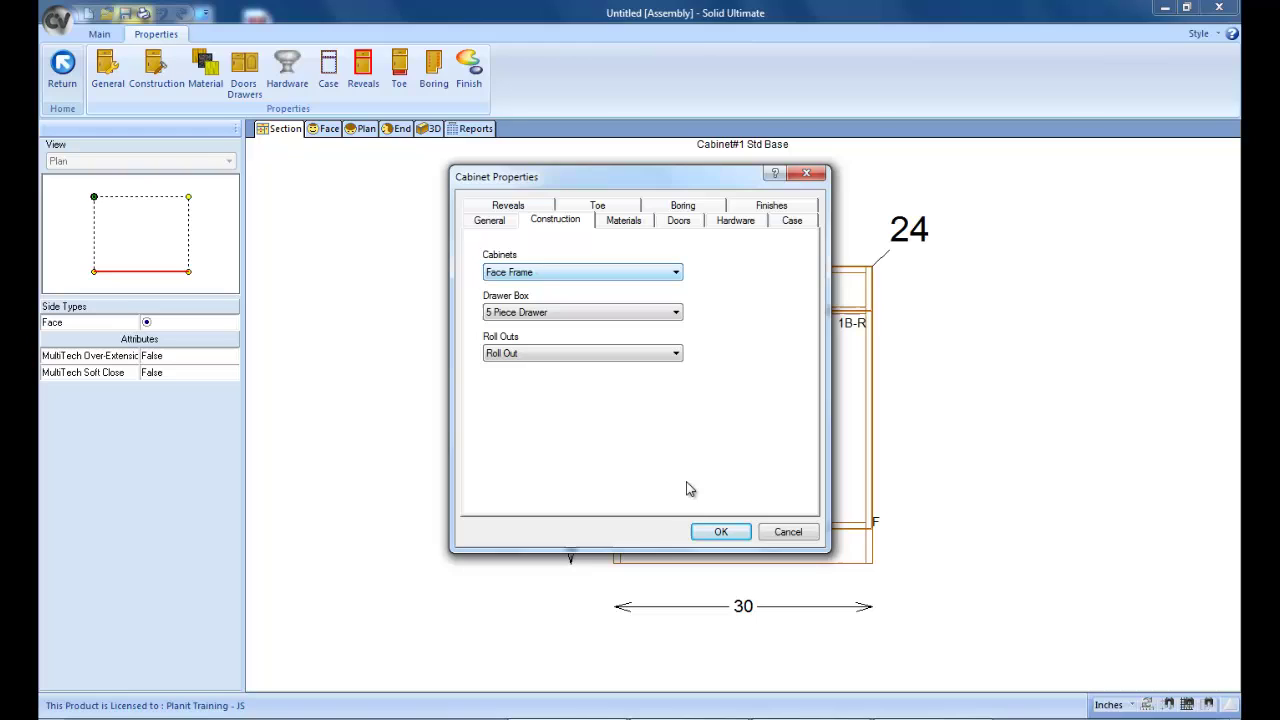
{"action": "left_click", "coordinate": [712, 533]}
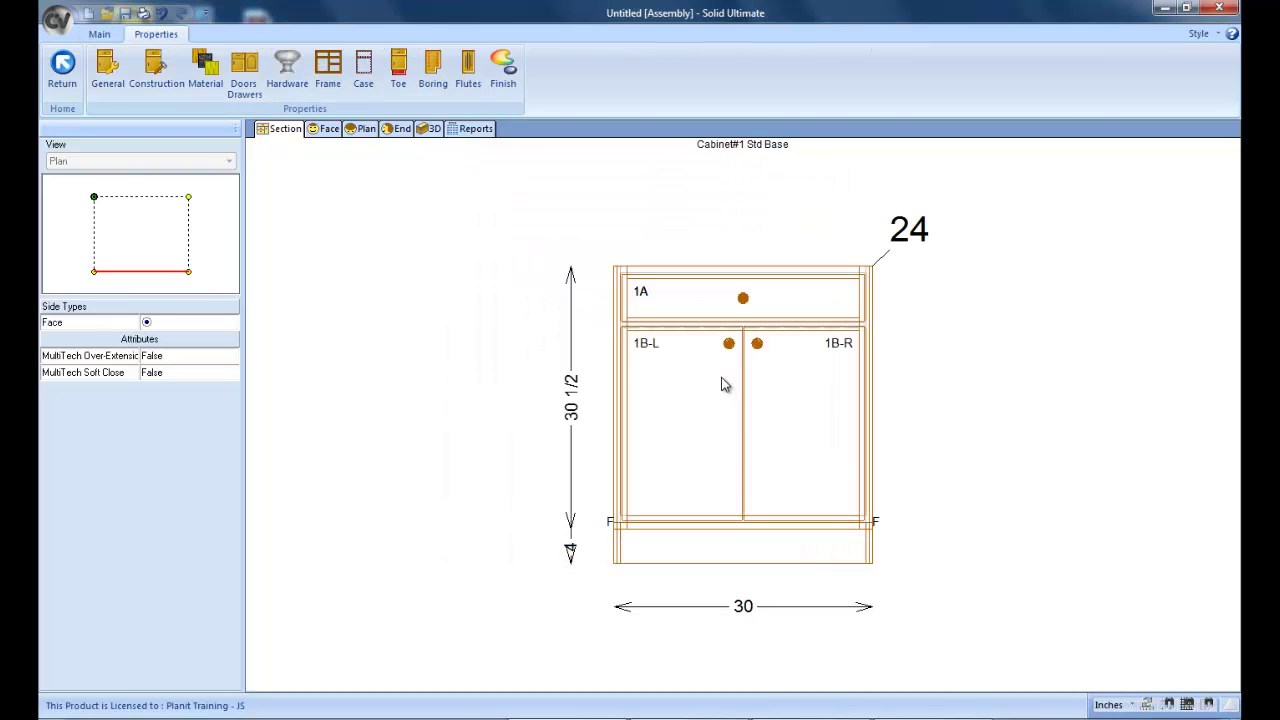
Step: Review the overrides applied to the base cabinet, return to the room plan and deselect the cabinet
{"action": "left_click", "coordinate": [99, 35]}
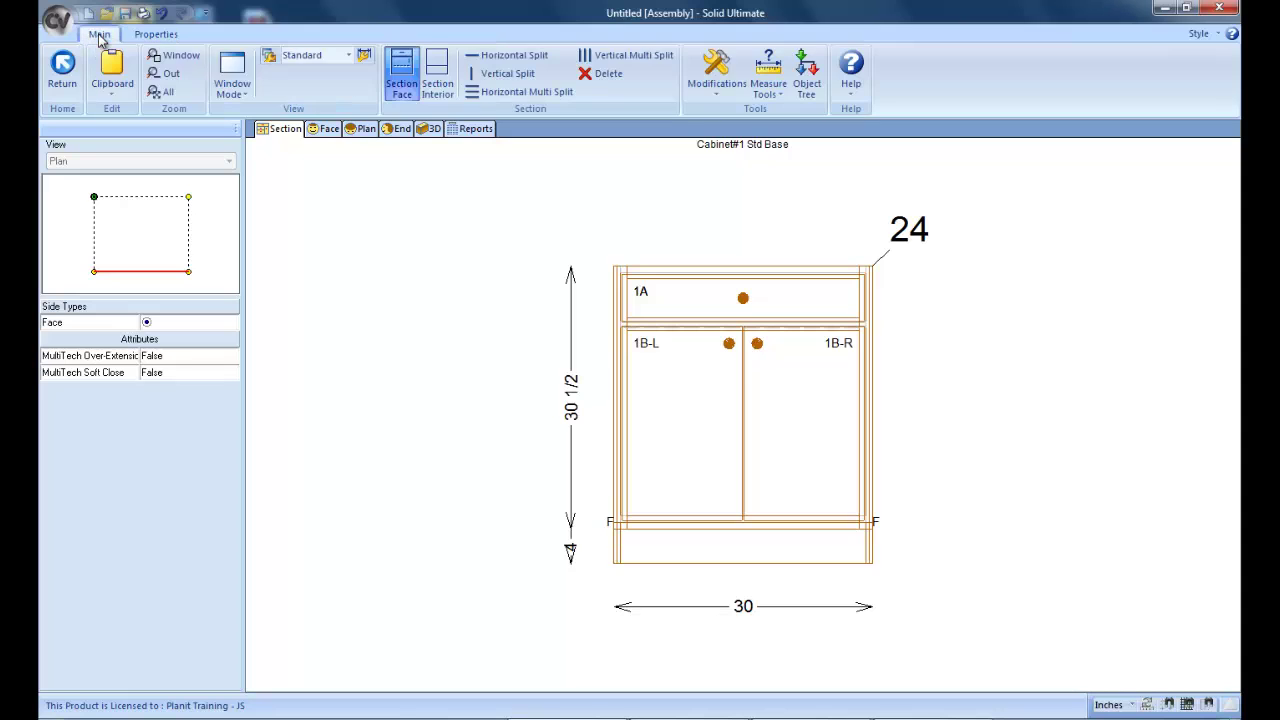
{"action": "left_click", "coordinate": [730, 92]}
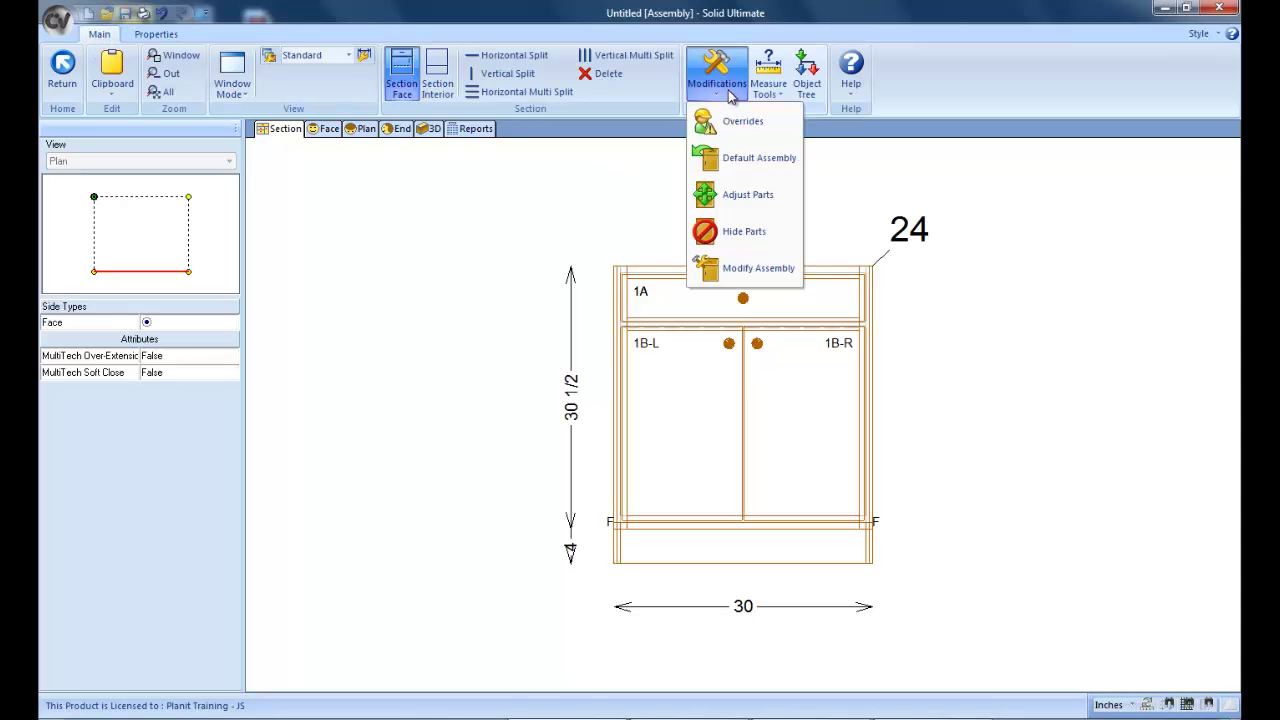
{"action": "left_click", "coordinate": [731, 123]}
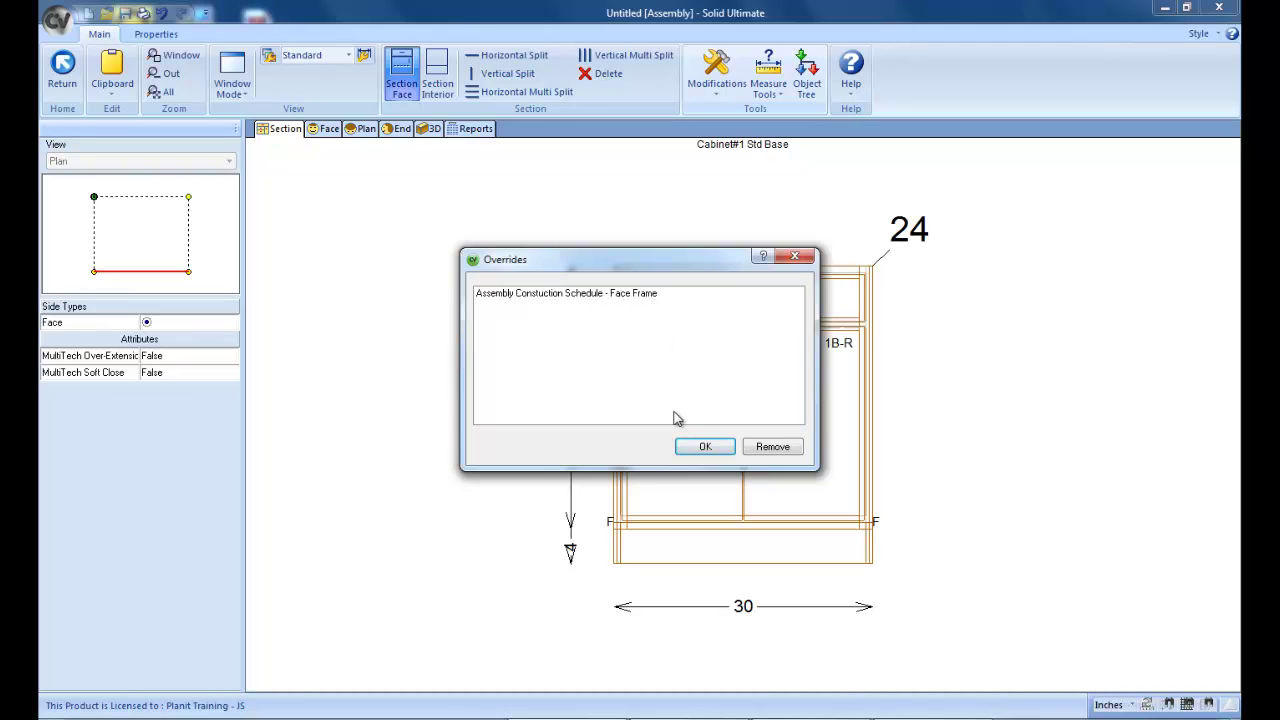
{"action": "left_click", "coordinate": [688, 451]}
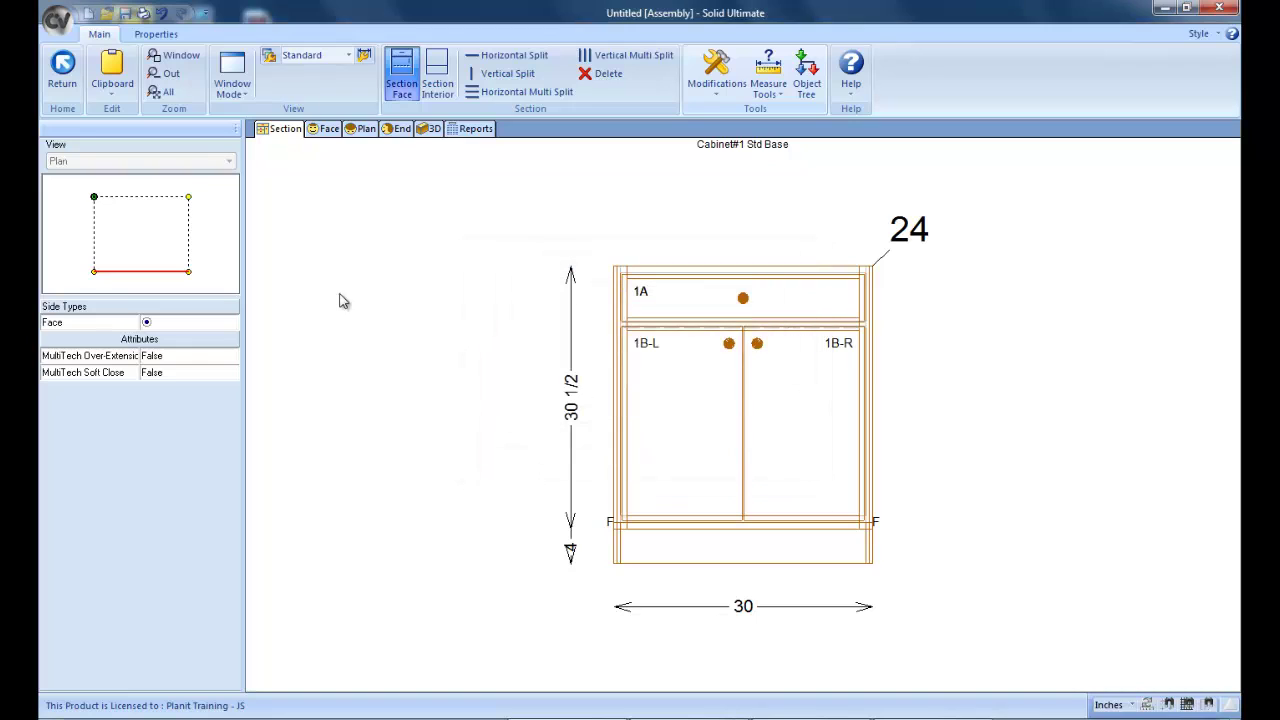
{"action": "left_click", "coordinate": [62, 65]}
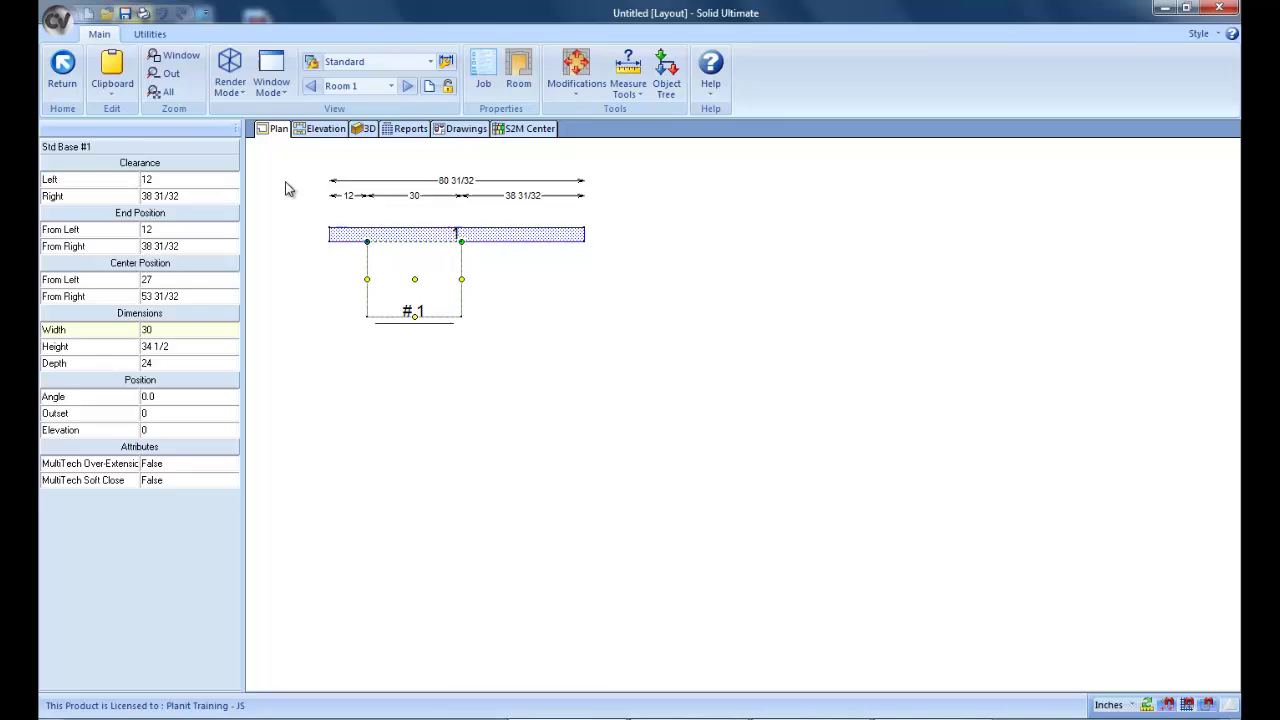
{"action": "left_click", "coordinate": [285, 189]}
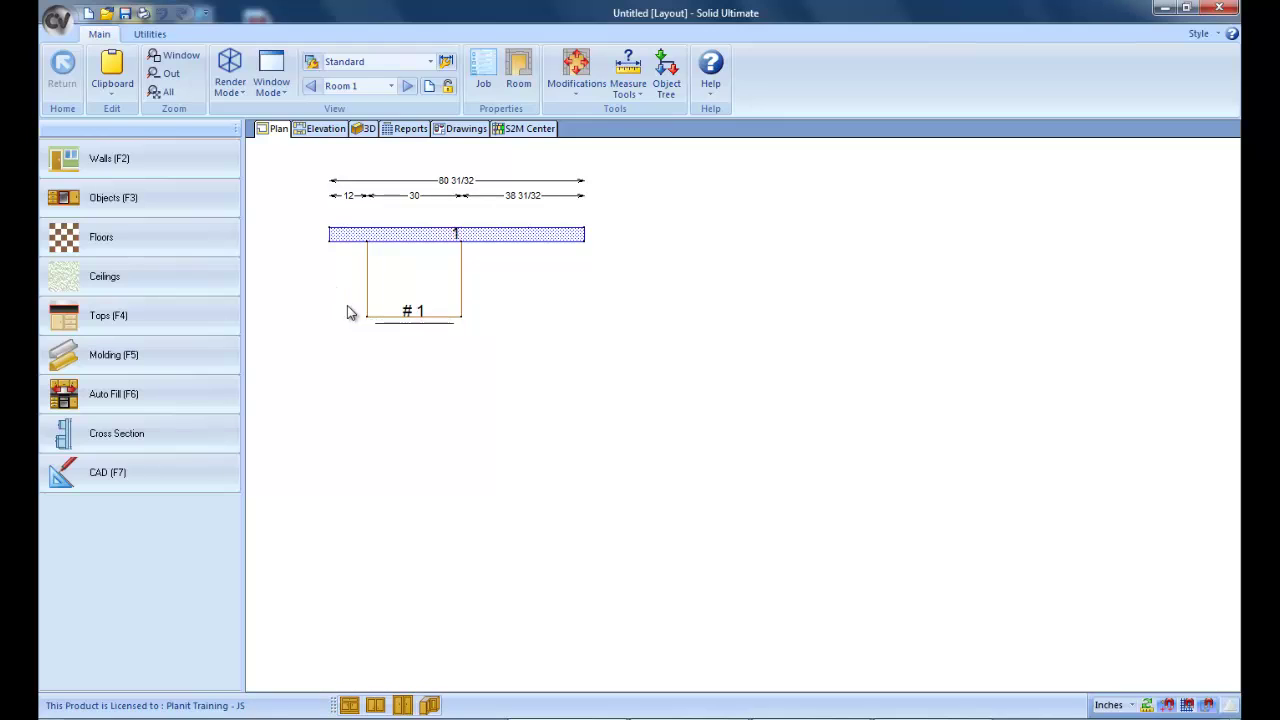
Step: Save the modified cabinet as a new Base Cabinets catalog object named "Std Base FF override"
{"action": "right_click", "coordinate": [391, 279]}
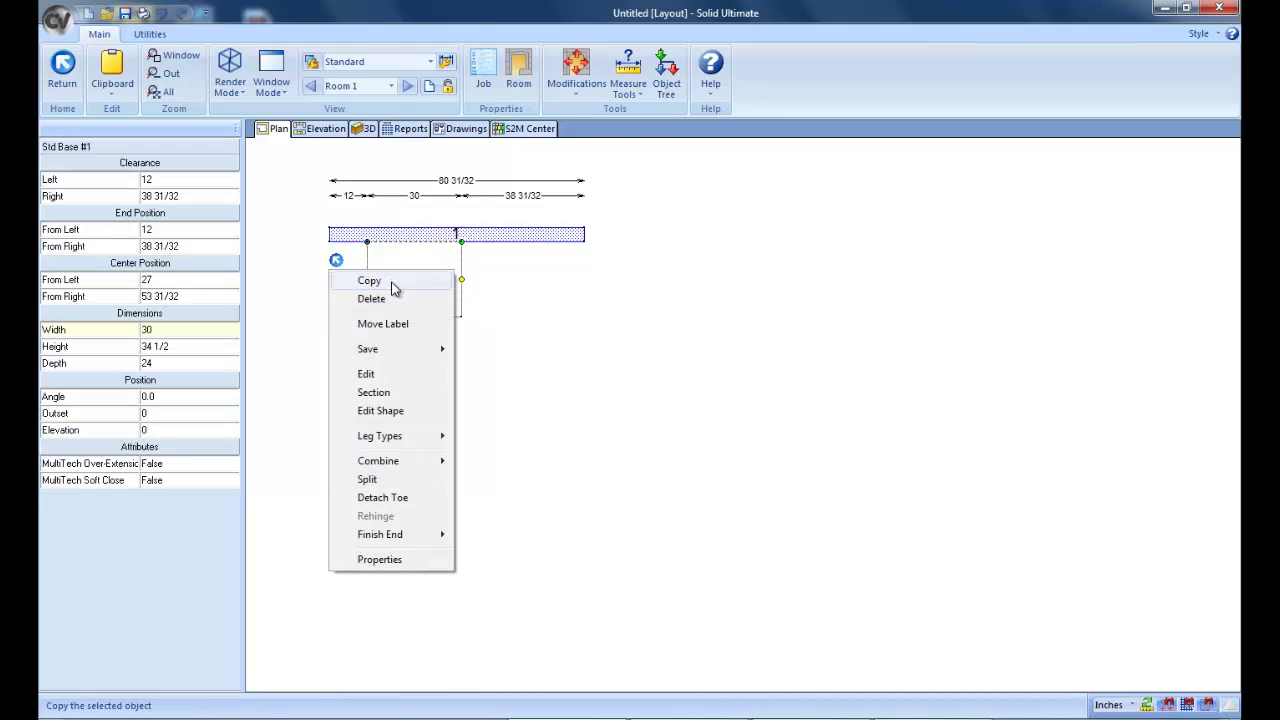
{"action": "mouse_move", "coordinate": [395, 349]}
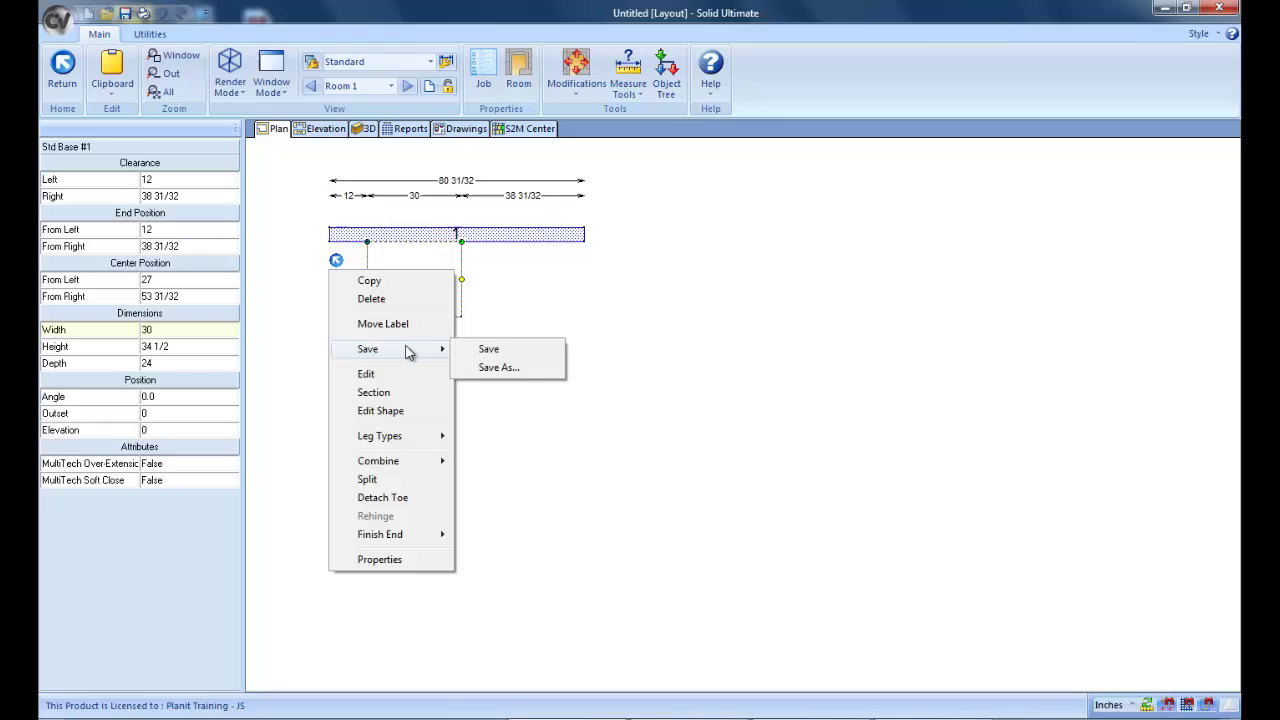
{"action": "left_click", "coordinate": [497, 368]}
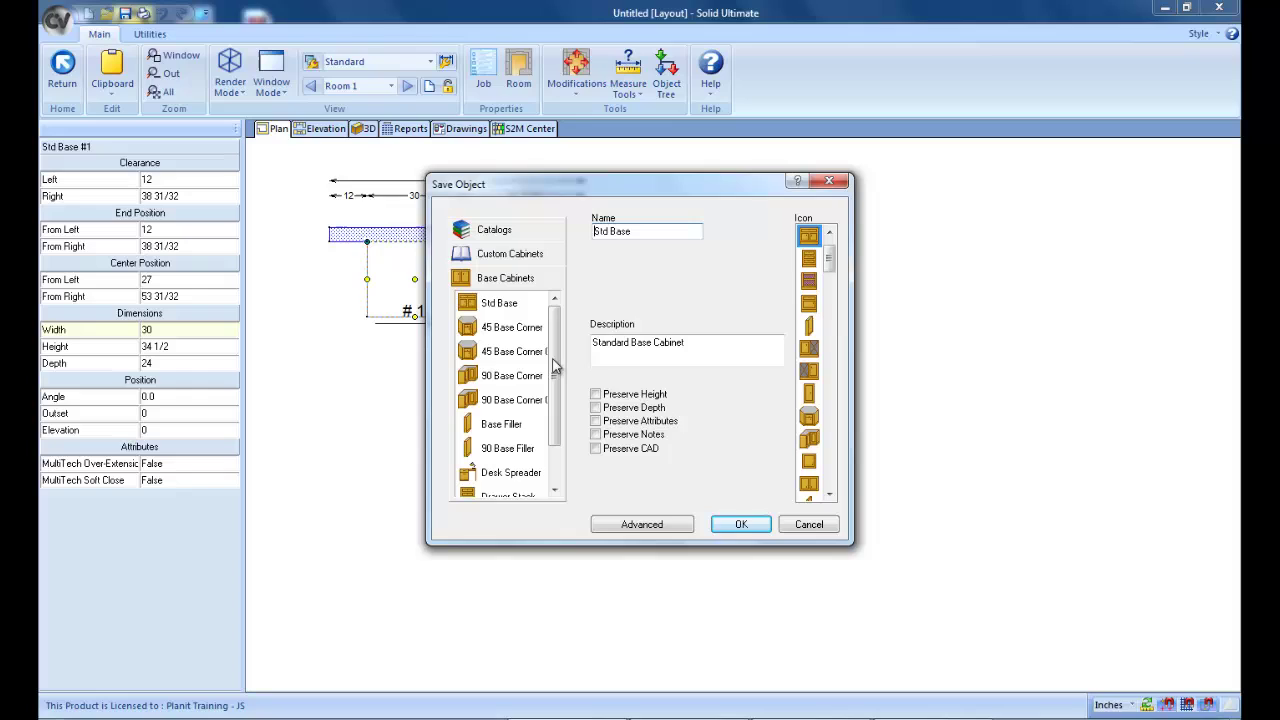
{"action": "scroll", "coordinate": [548, 386], "scroll_direction": "down", "scroll_amount": 1}
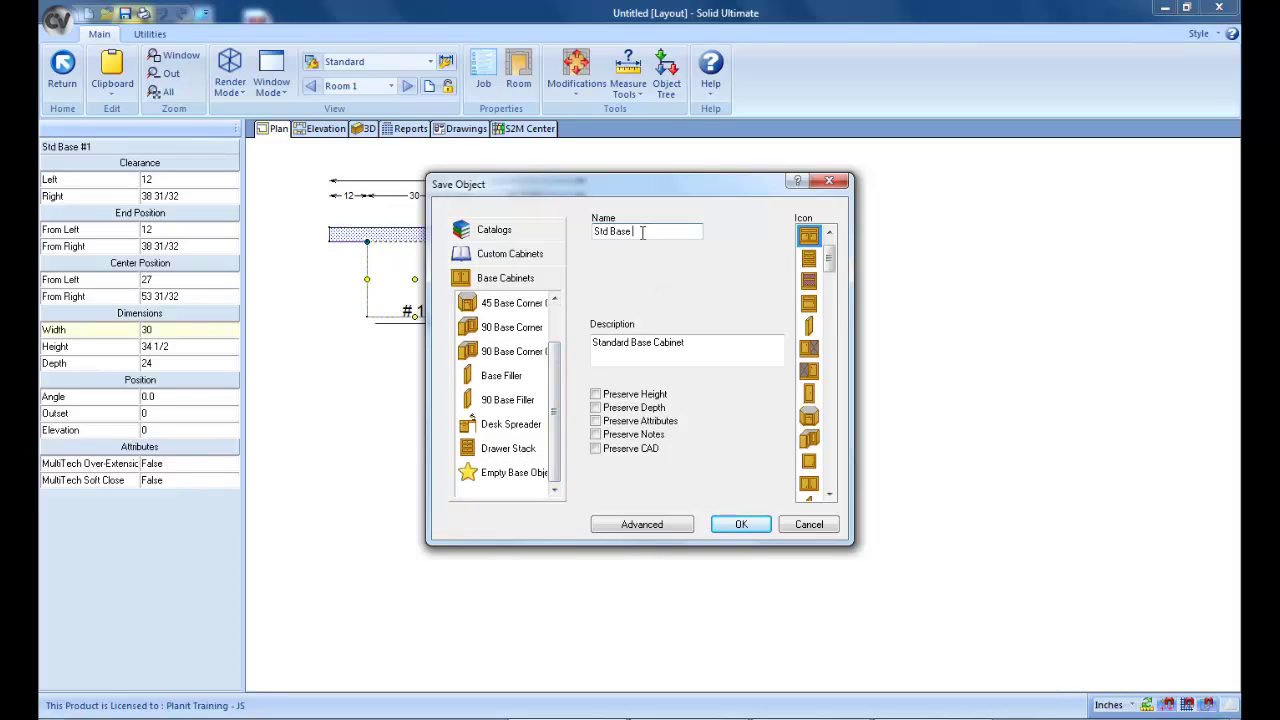
{"action": "type", "text": "FFoven"}
{"action": "type", "text": "ide"}
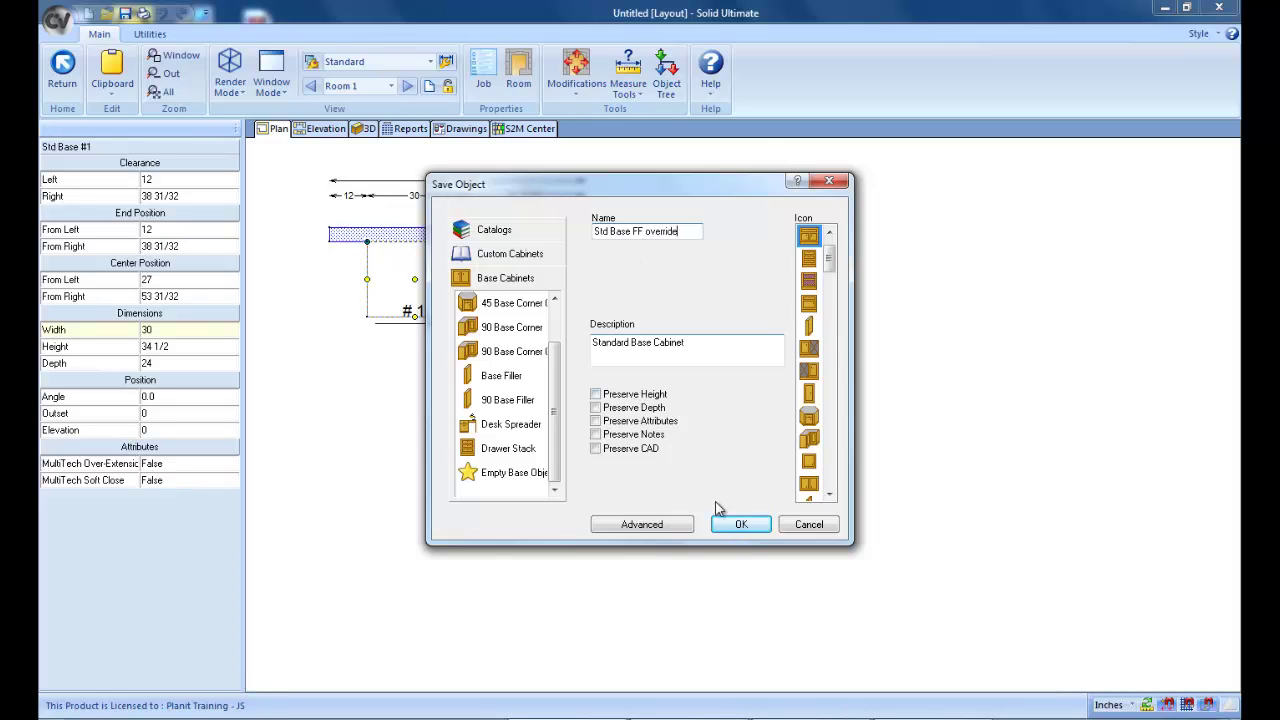
{"action": "left_click", "coordinate": [737, 523]}
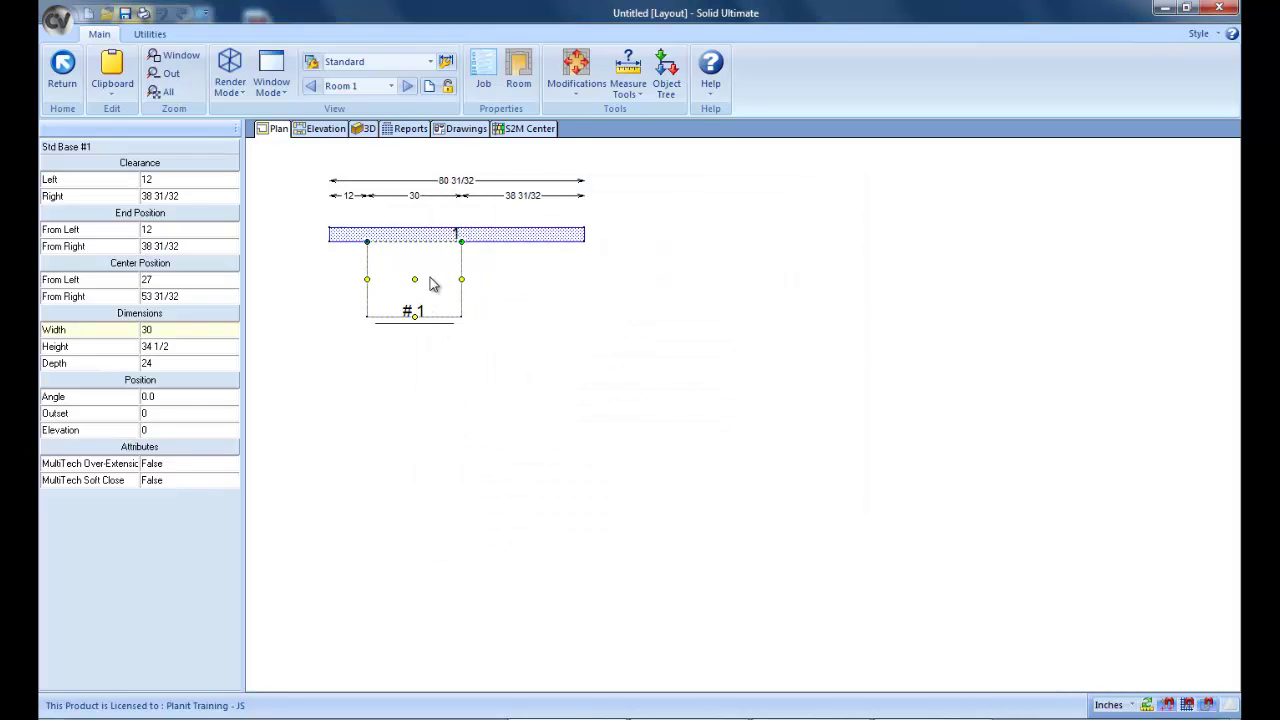
Step: Delete the original base cabinet and place a Std Base FF override cabinet about 16 inches from the wall's left end
{"action": "right_click", "coordinate": [432, 284]}
{"action": "left_click", "coordinate": [432, 303]}
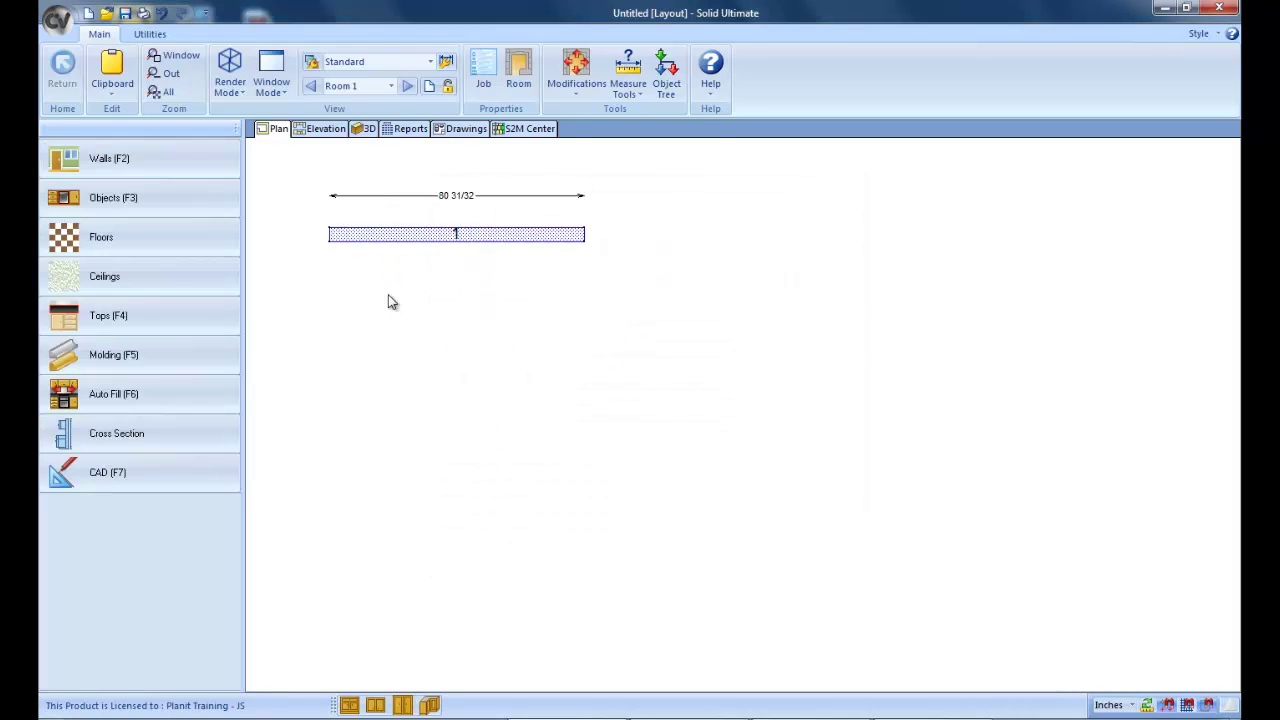
{"action": "left_click", "coordinate": [183, 199]}
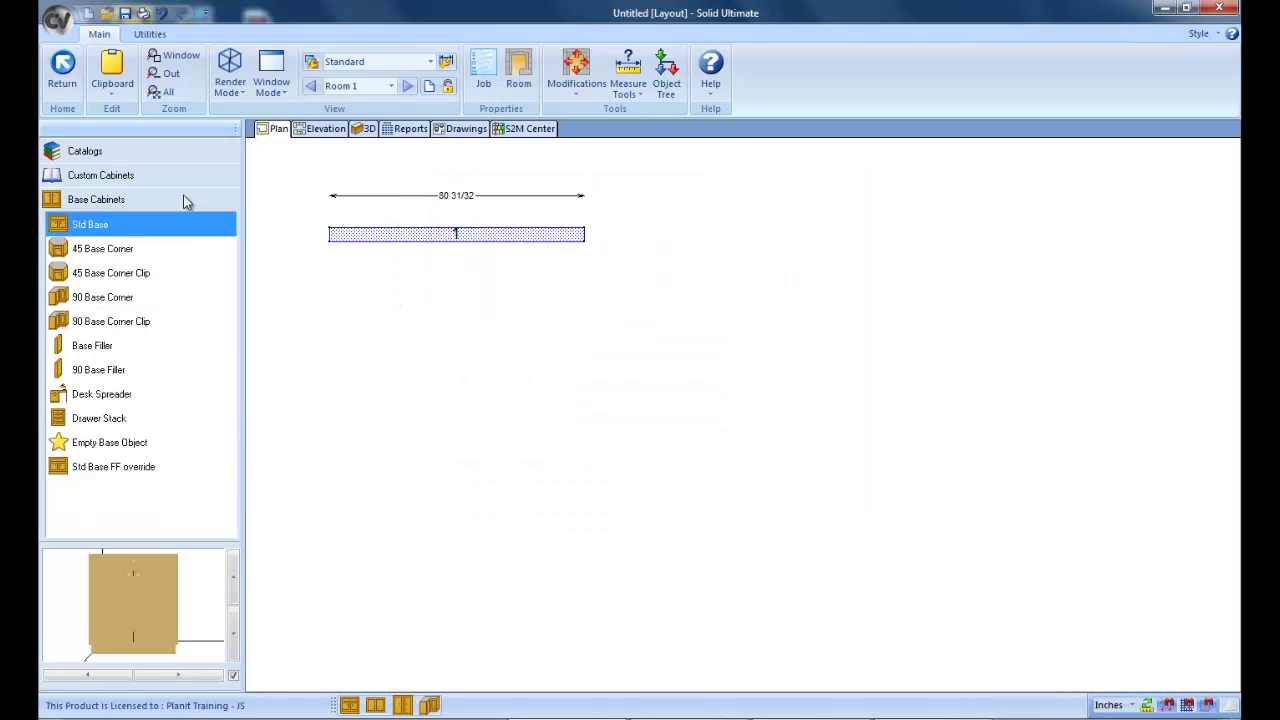
{"action": "left_click", "coordinate": [138, 469]}
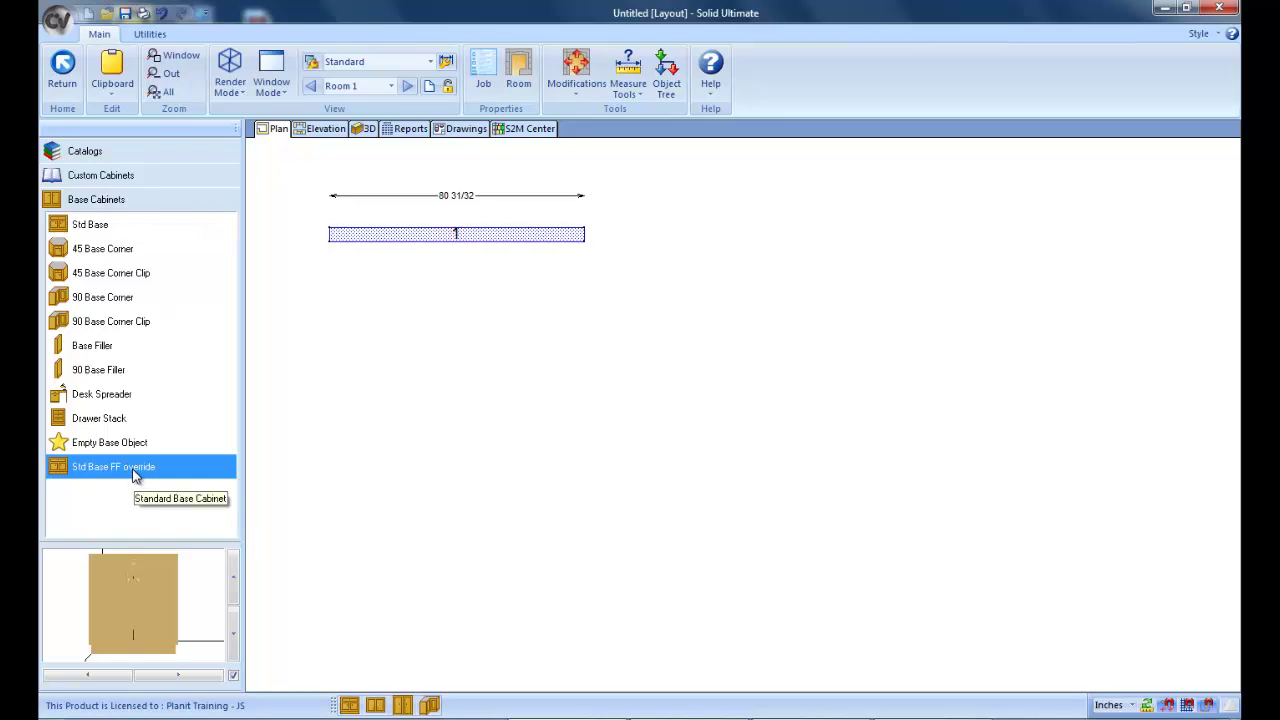
{"action": "left_click", "coordinate": [440, 290]}
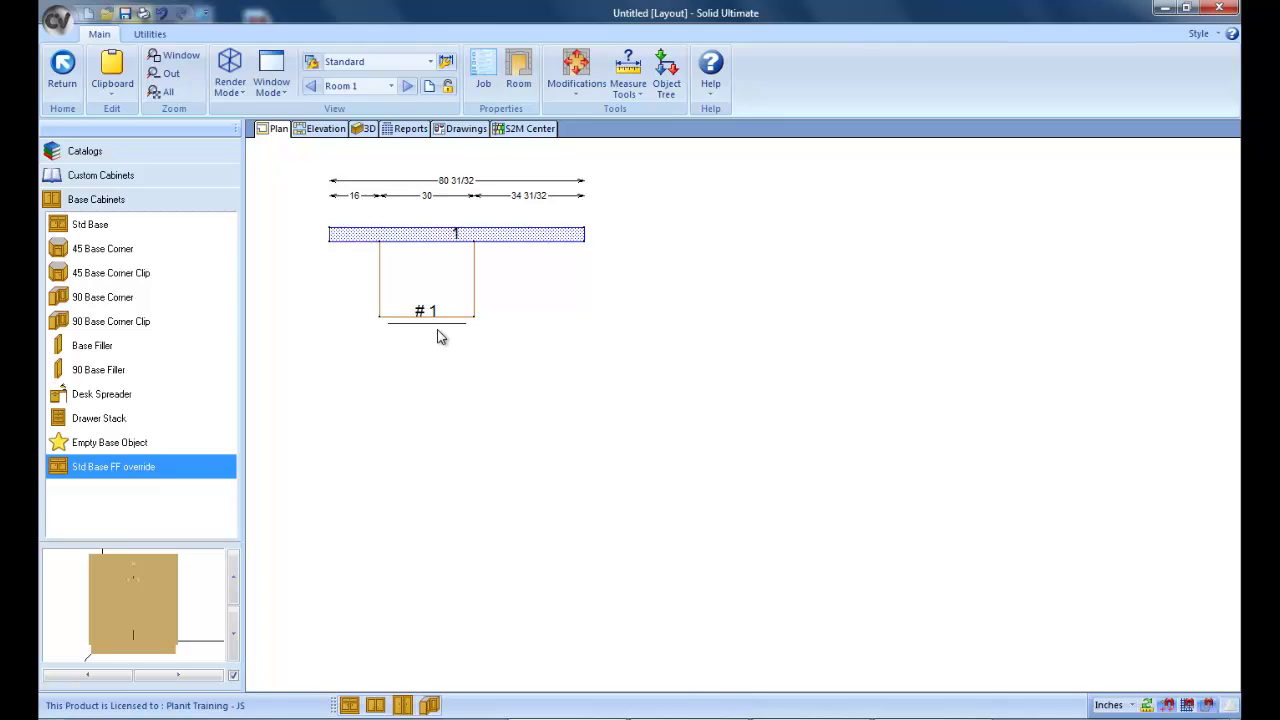
Step: Open the newly placed Std Base FF override cabinet and check its list of overrides
{"action": "left_click", "coordinate": [432, 286]}
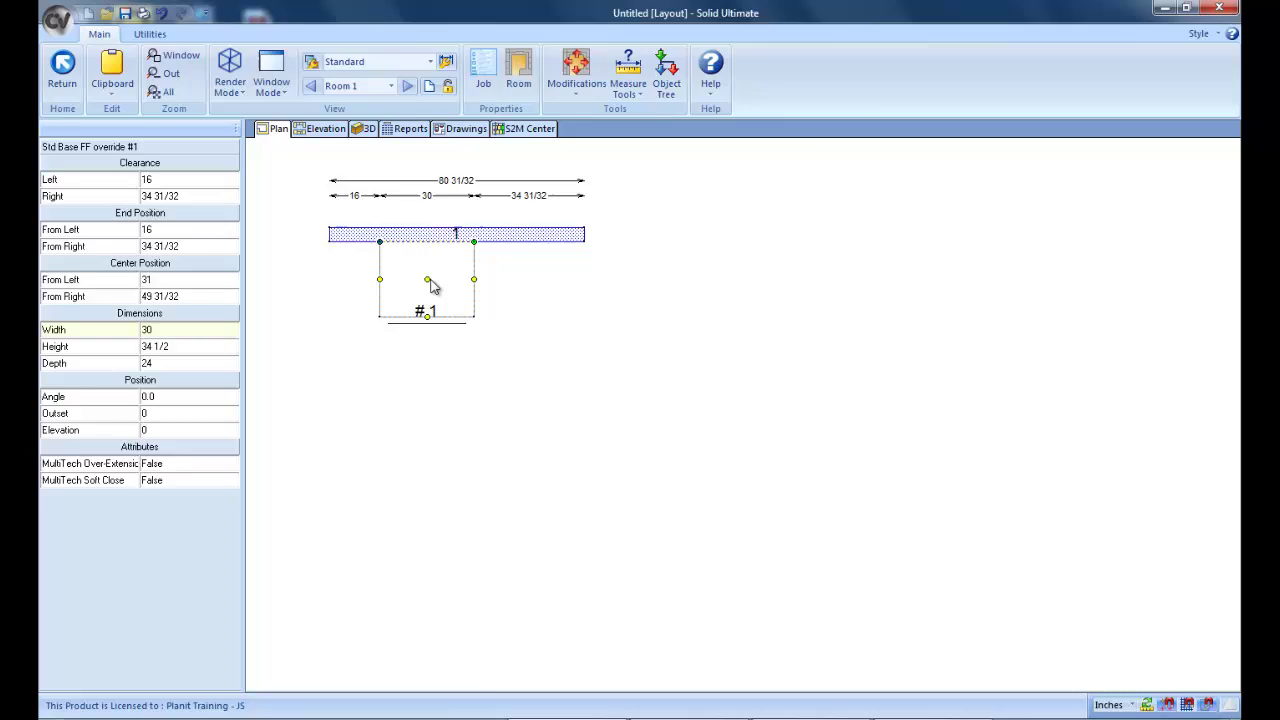
{"action": "double_click", "coordinate": [432, 286]}
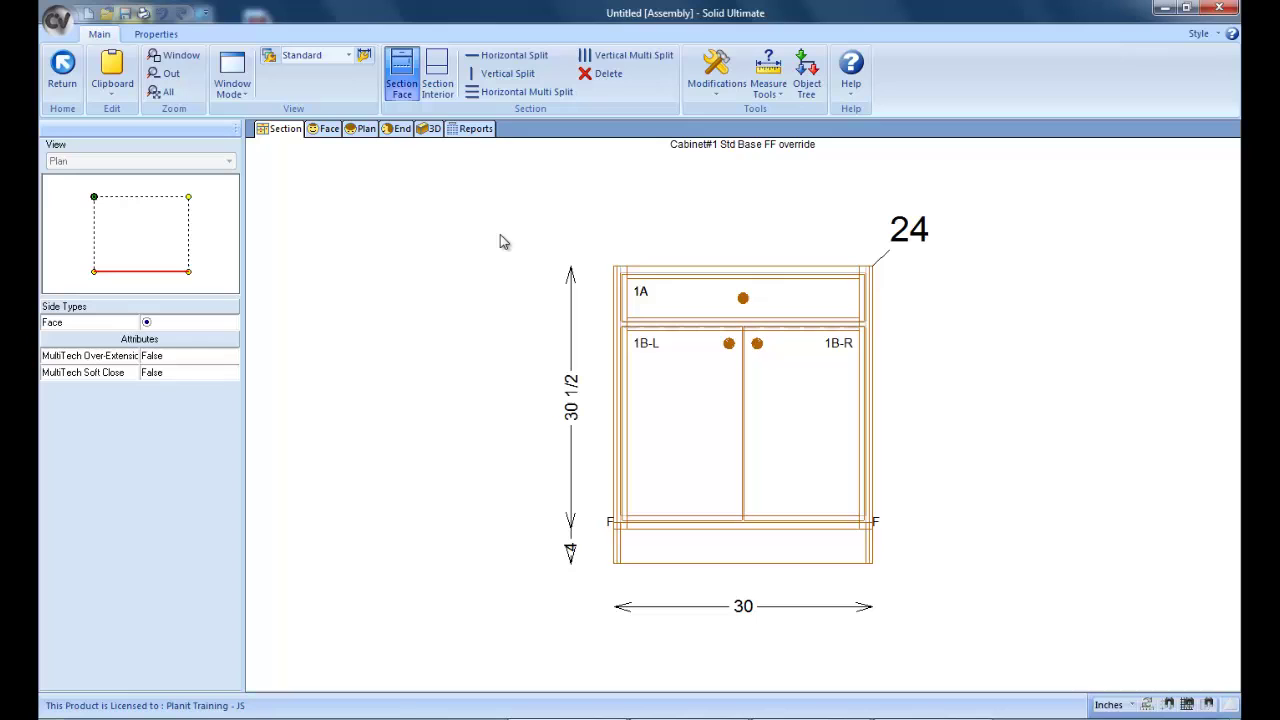
{"action": "left_click", "coordinate": [716, 80]}
{"action": "left_click", "coordinate": [726, 124]}
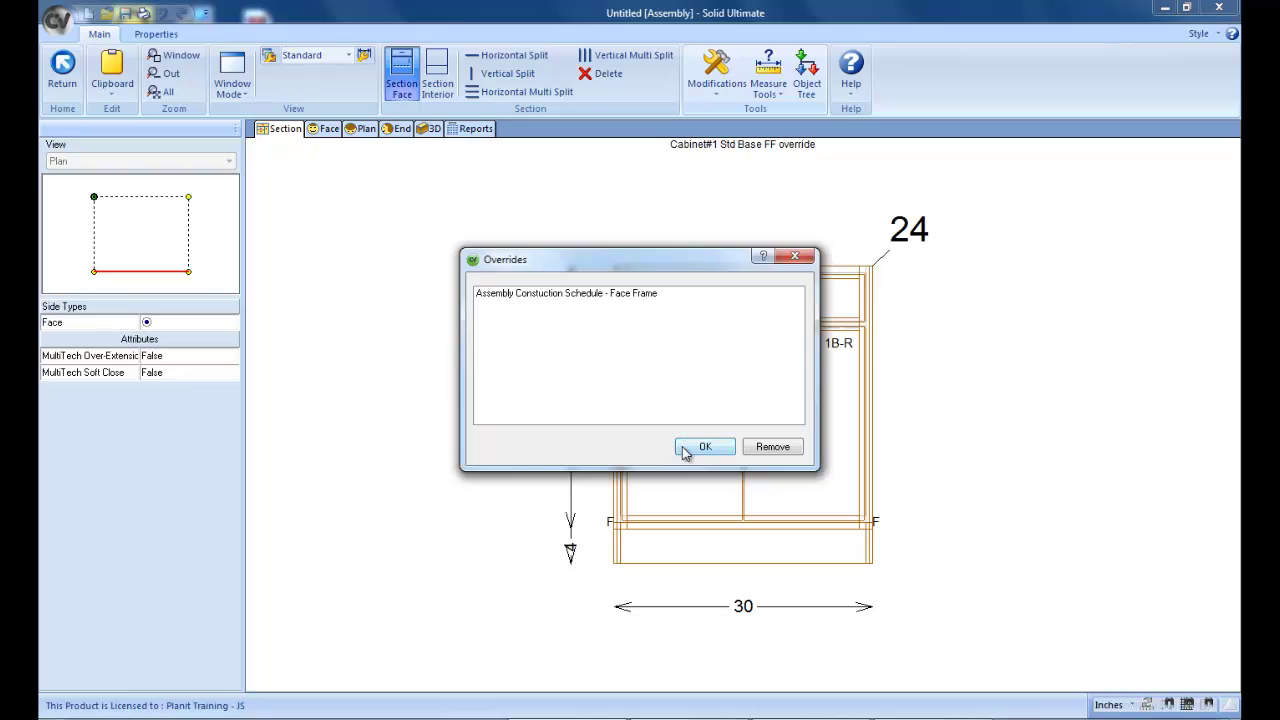
Step: Remove the Face Frame assembly construction schedule override from the Std Base FF override cabinet and return to the room plan
{"action": "left_click", "coordinate": [619, 298]}
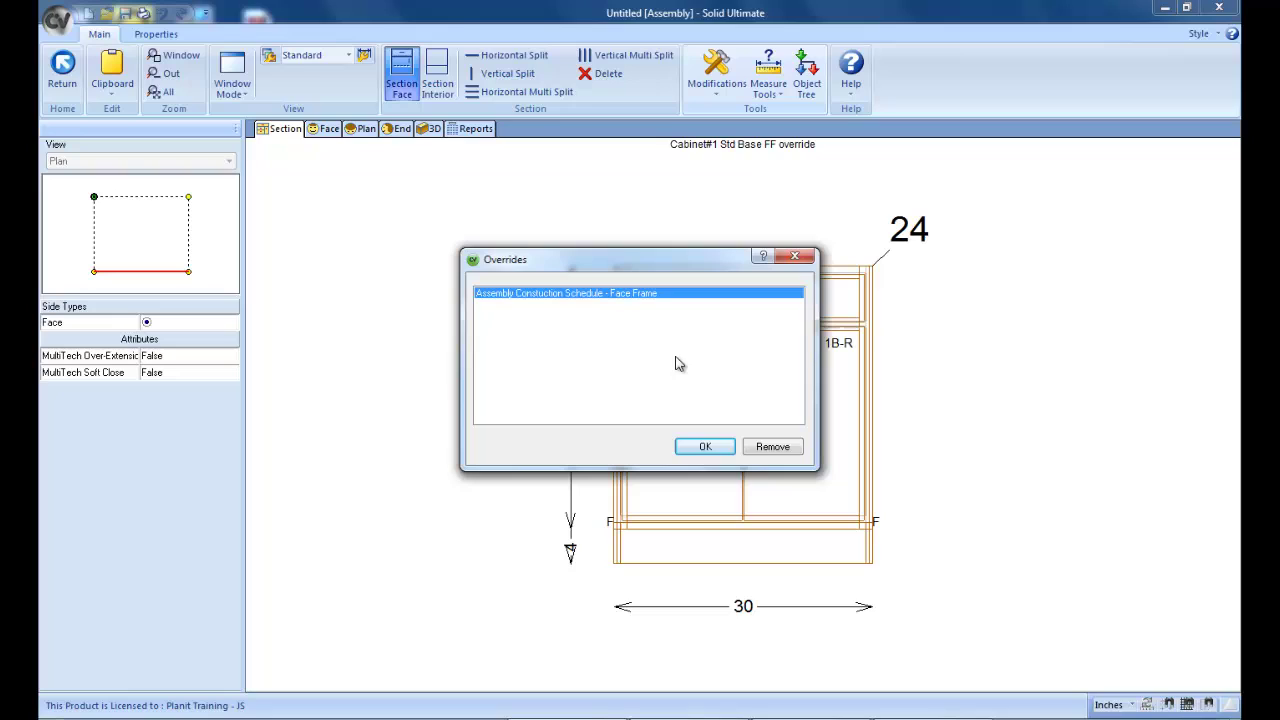
{"action": "left_click", "coordinate": [772, 450]}
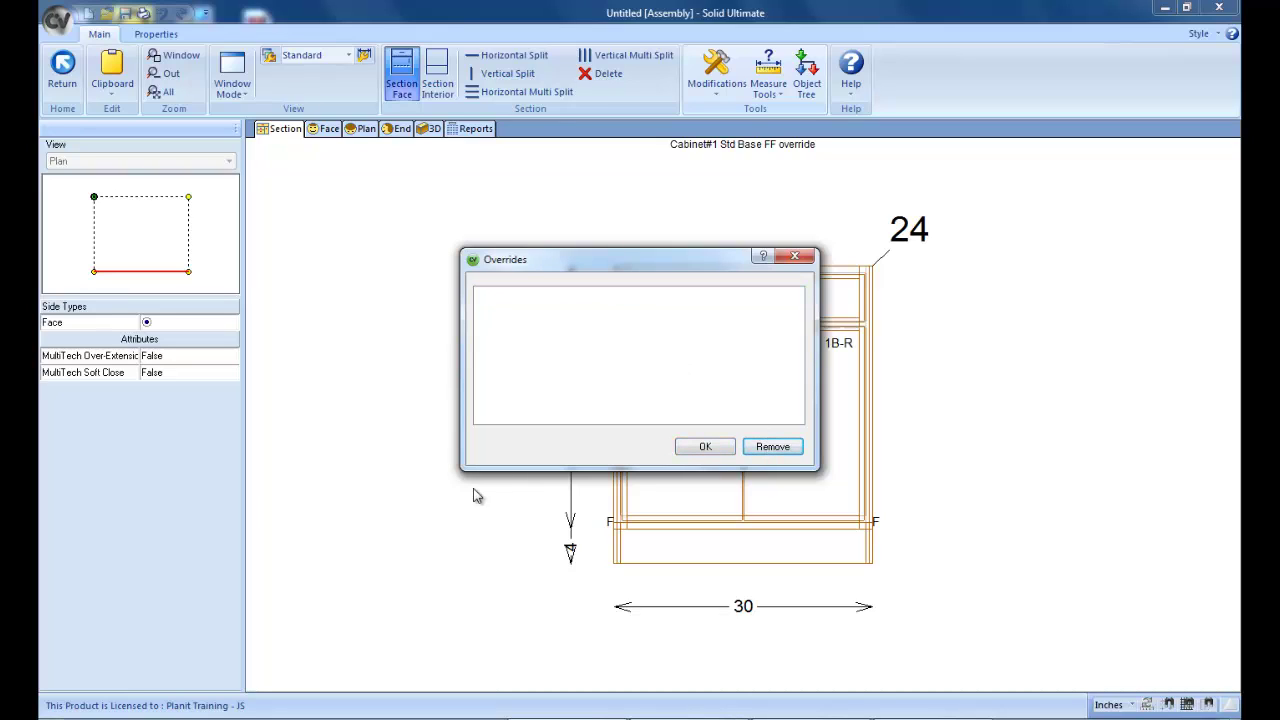
{"action": "left_click", "coordinate": [699, 449]}
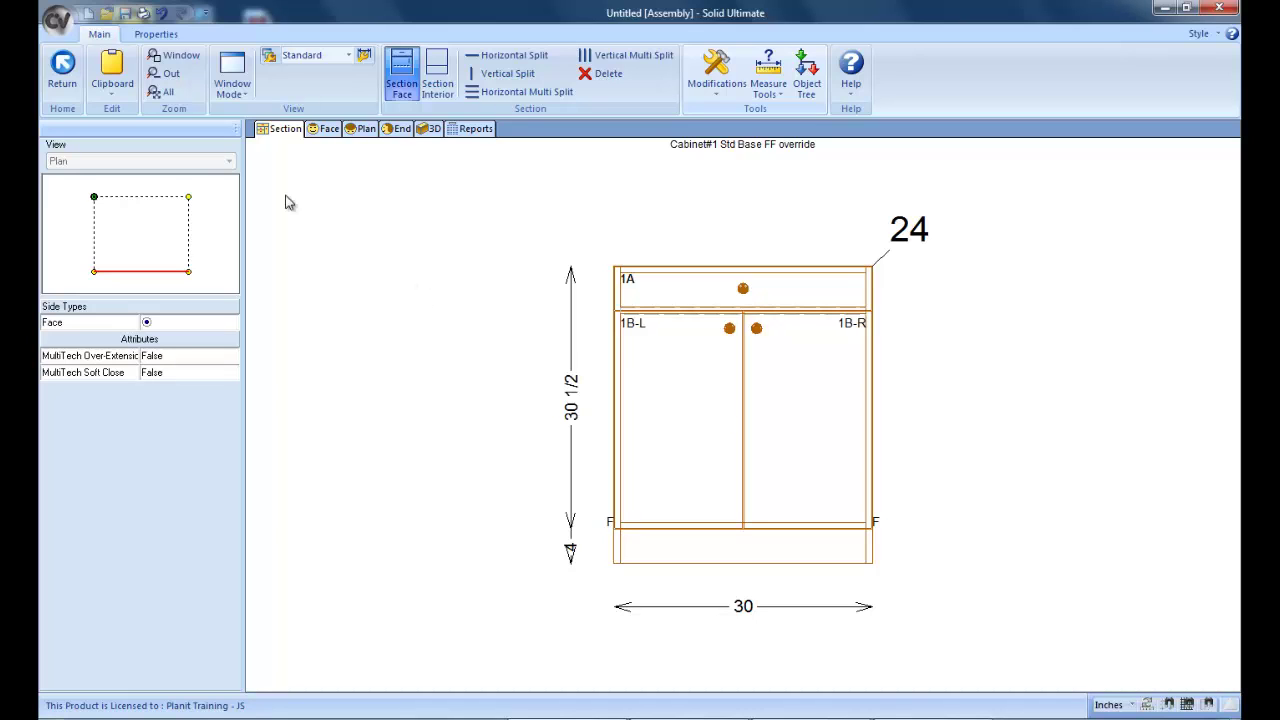
{"action": "left_click", "coordinate": [64, 72]}
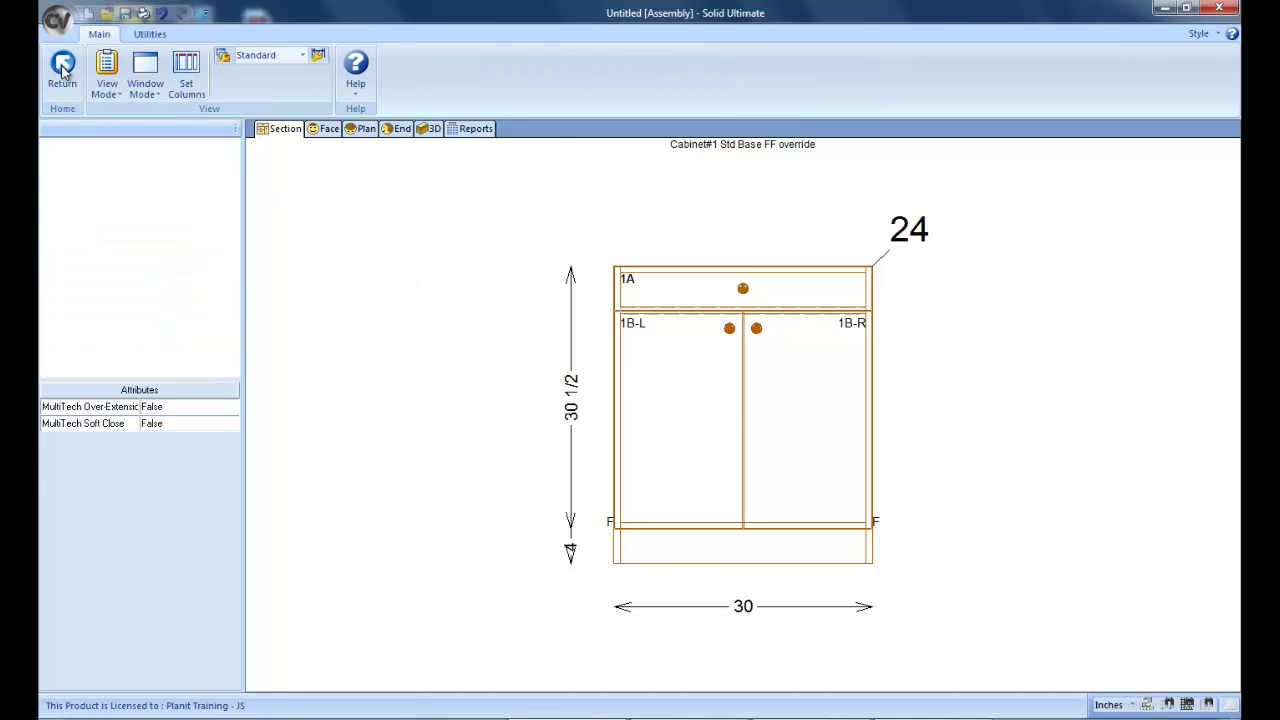
{"action": "left_click", "coordinate": [330, 258]}
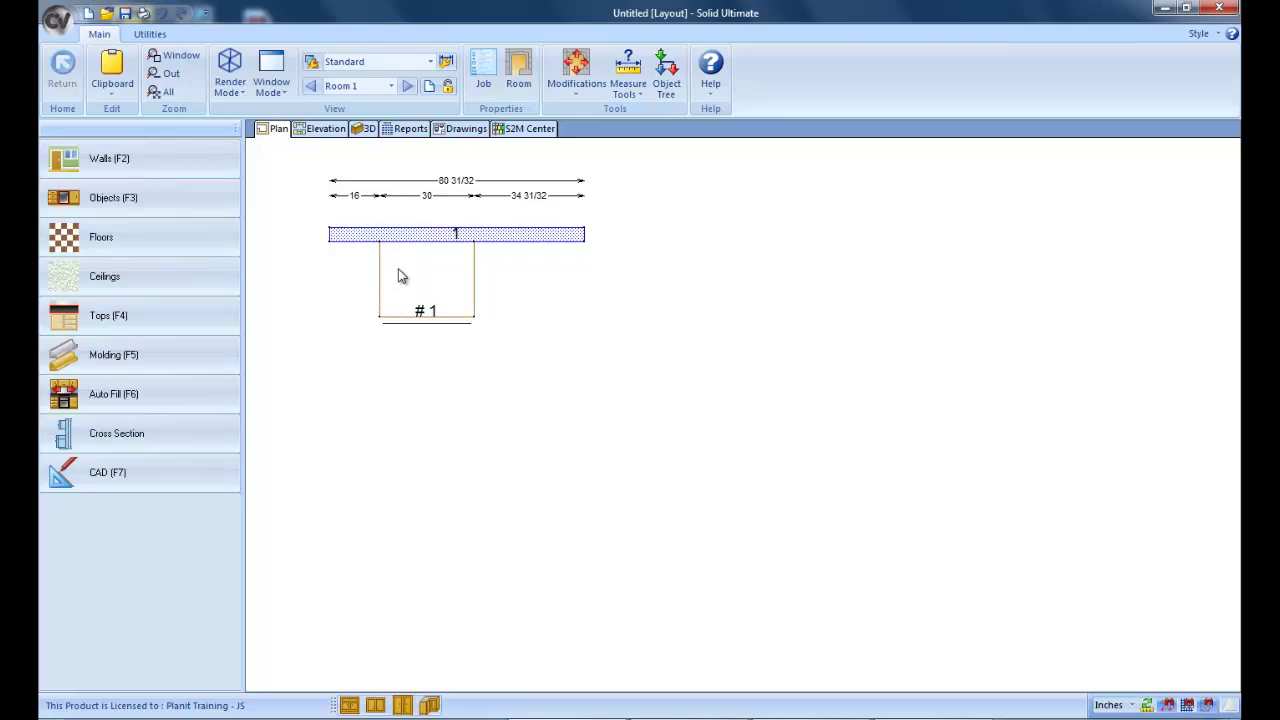
{"action": "right_click", "coordinate": [398, 268]}
{"action": "mouse_move", "coordinate": [420, 350]}
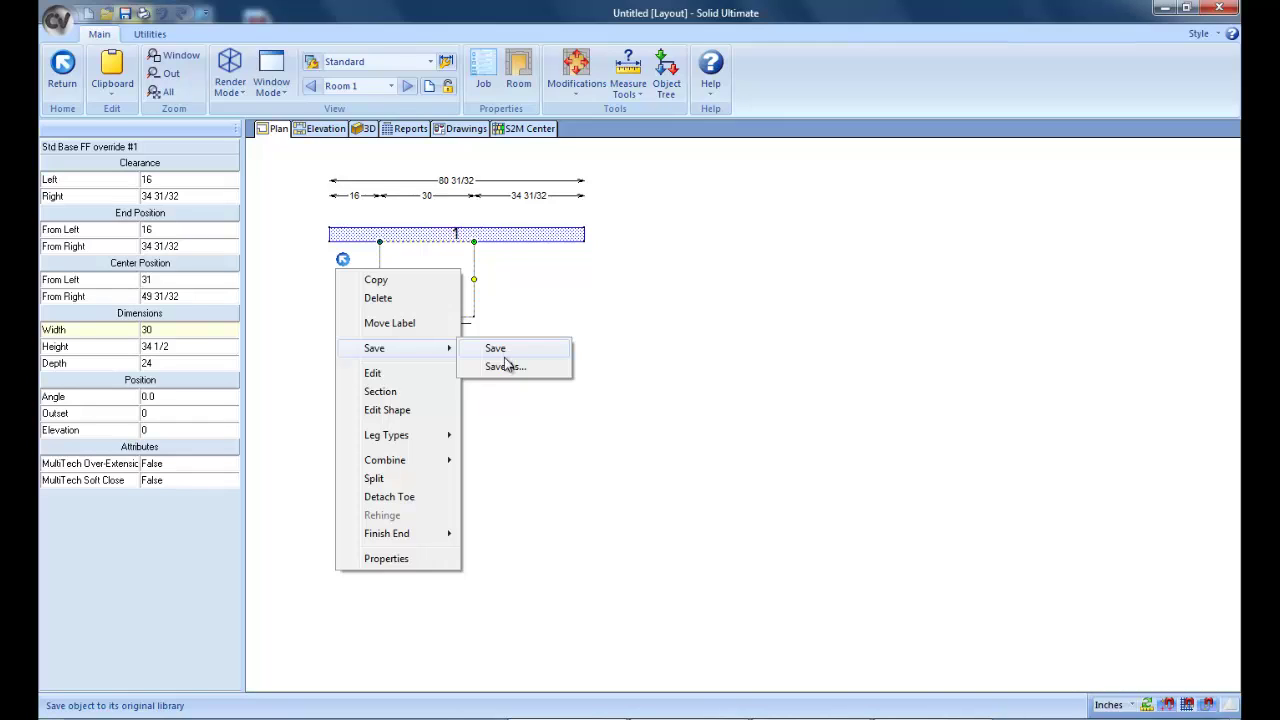
{"action": "left_click", "coordinate": [510, 402]}
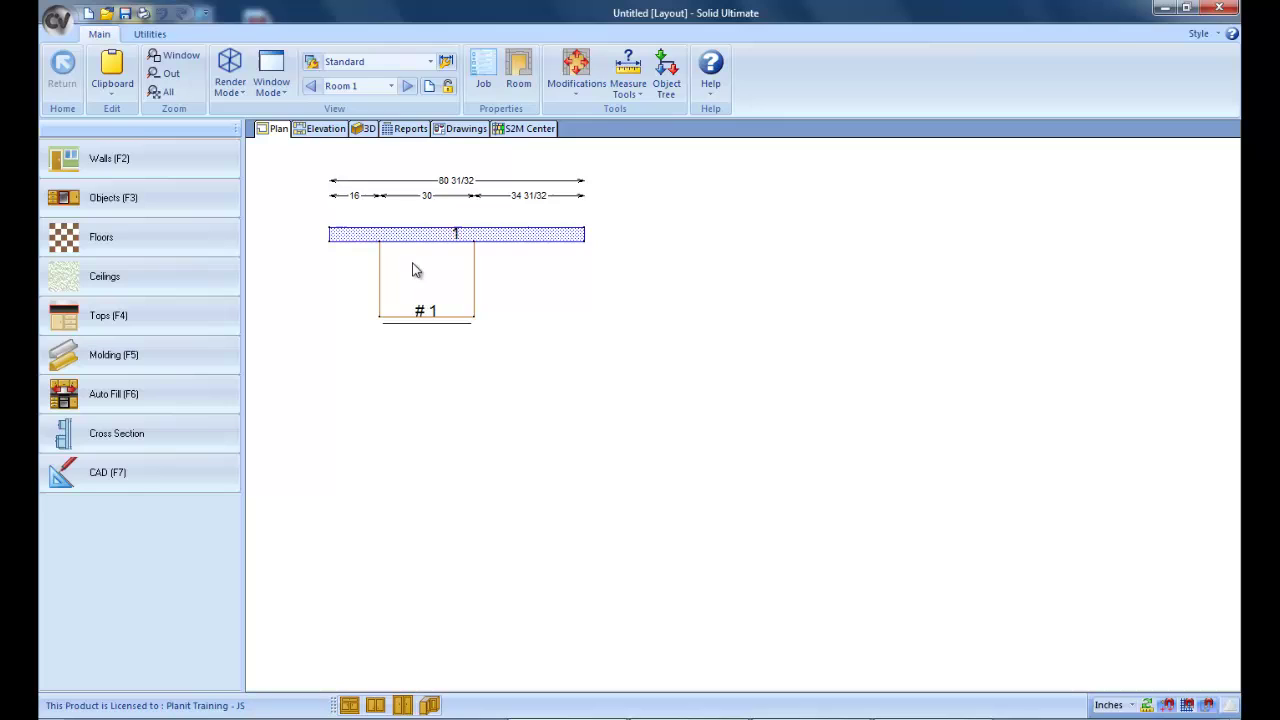
Step: Review the room's cabinet construction settings and material schedules in the room properties, and close them
{"action": "left_click", "coordinate": [519, 83]}
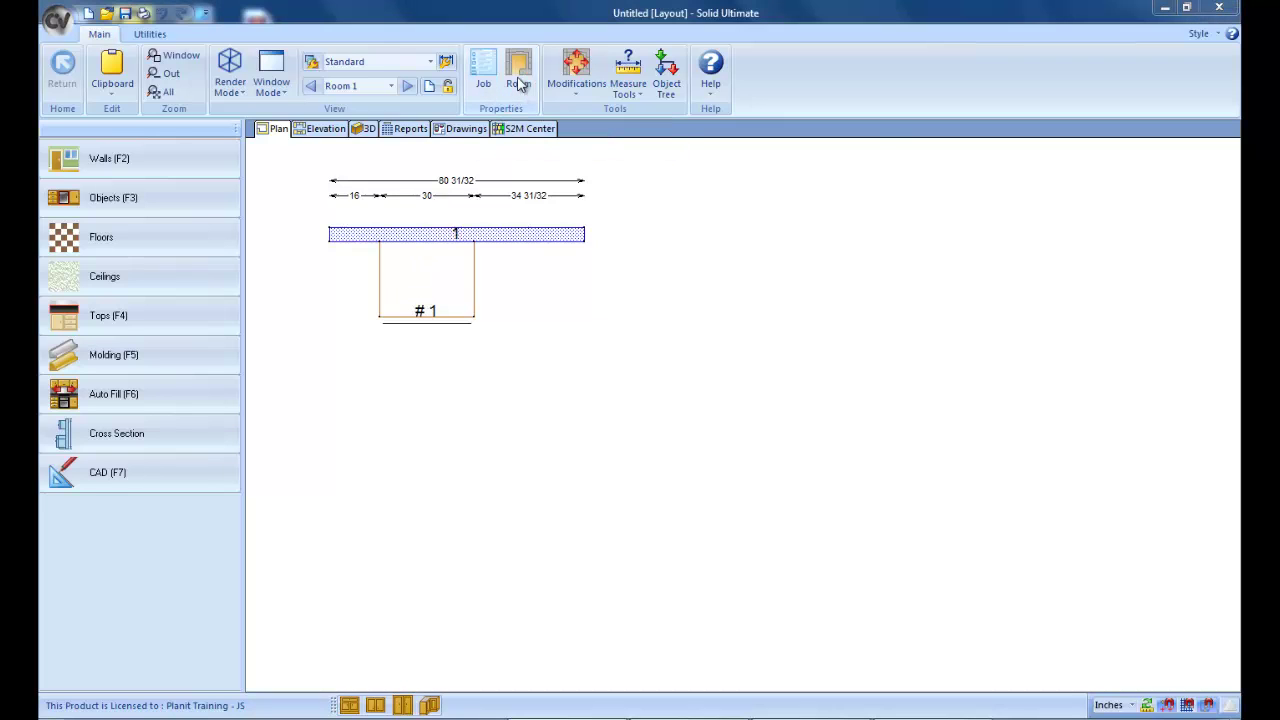
{"action": "left_click", "coordinate": [447, 268]}
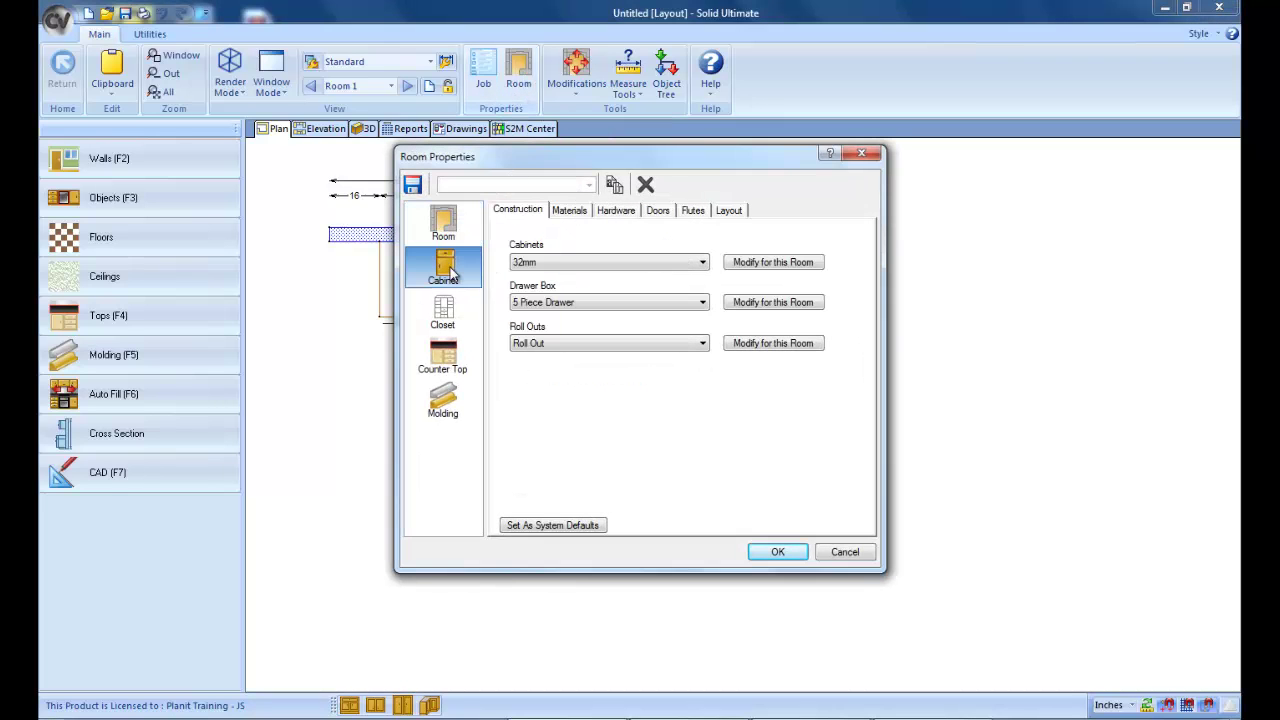
{"action": "left_click", "coordinate": [570, 212]}
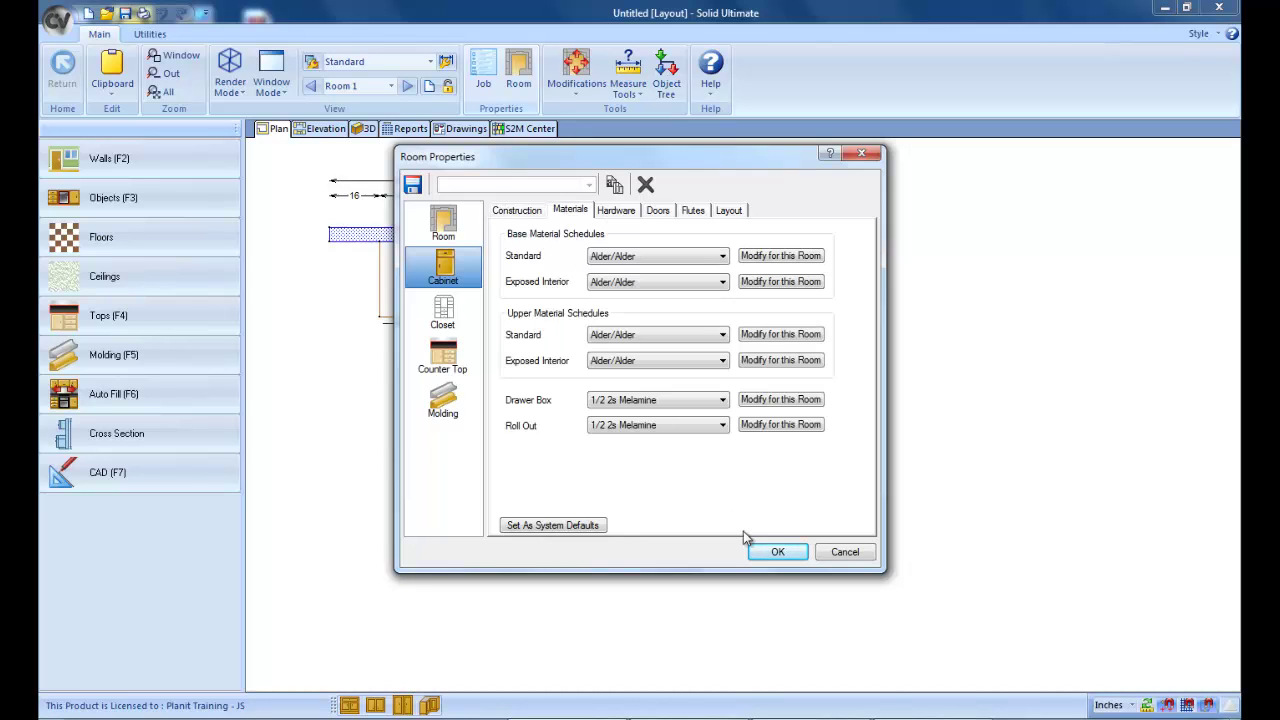
{"action": "left_click", "coordinate": [768, 551]}
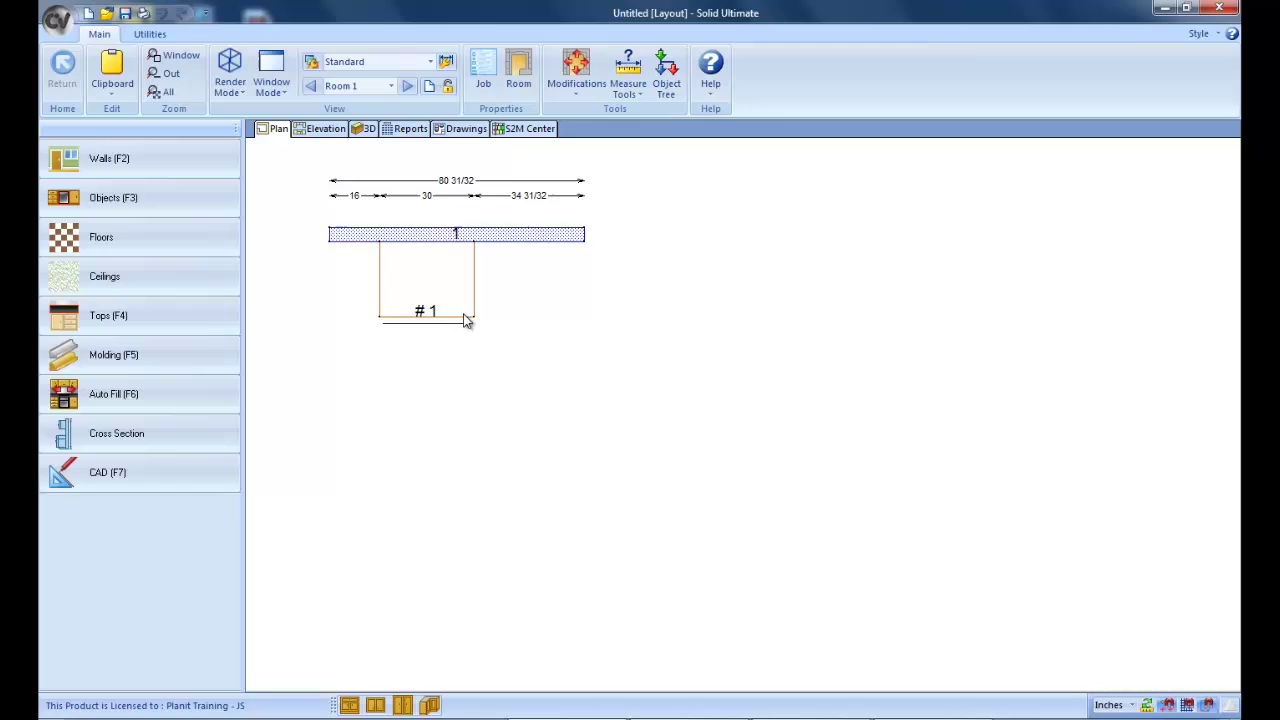
{"action": "mouse_move", "coordinate": [425, 270]}
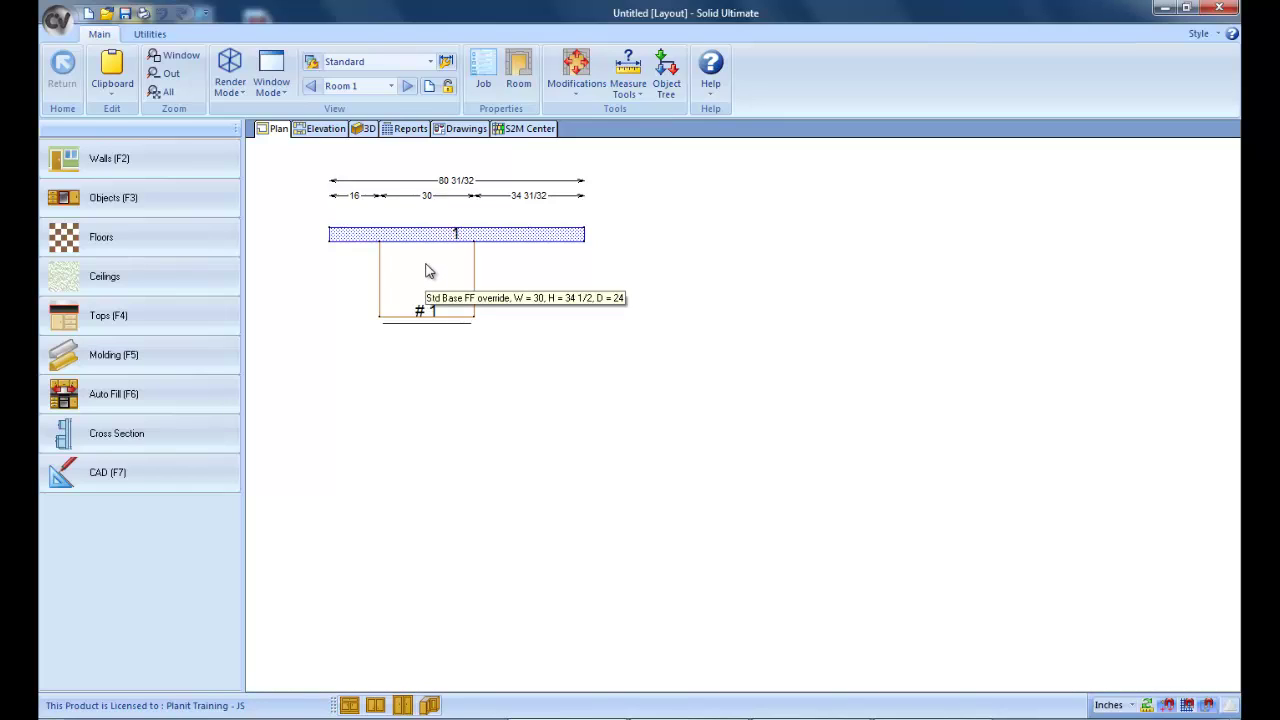